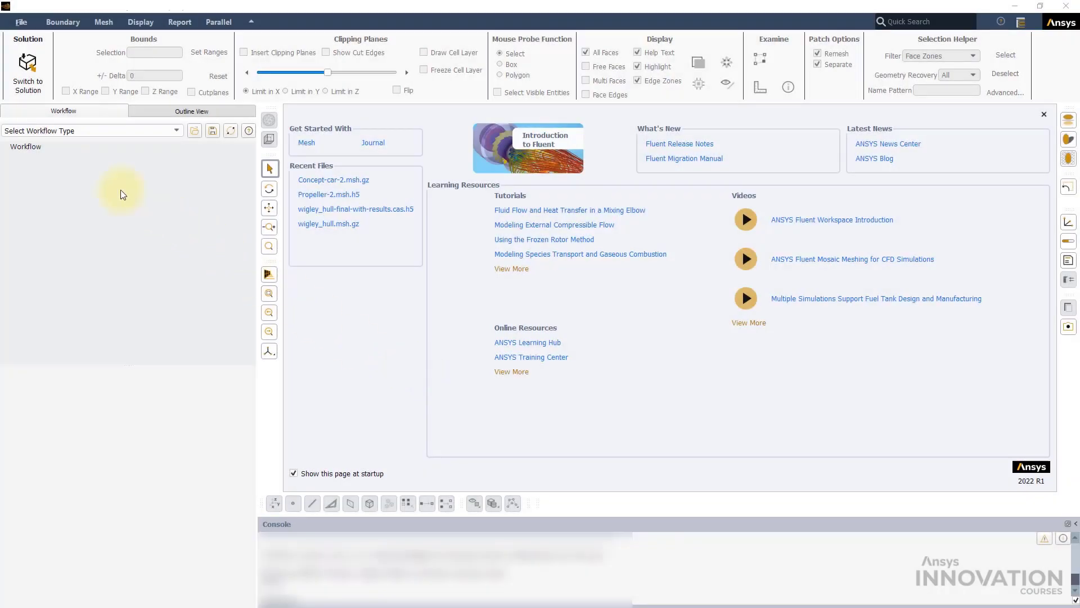
Choose the Watertight Geometry workflow and set Import Geometry to Mesh format in mm, browsing for Concept-car.msh.gz
{"action": "left_click", "coordinate": [126, 131]}
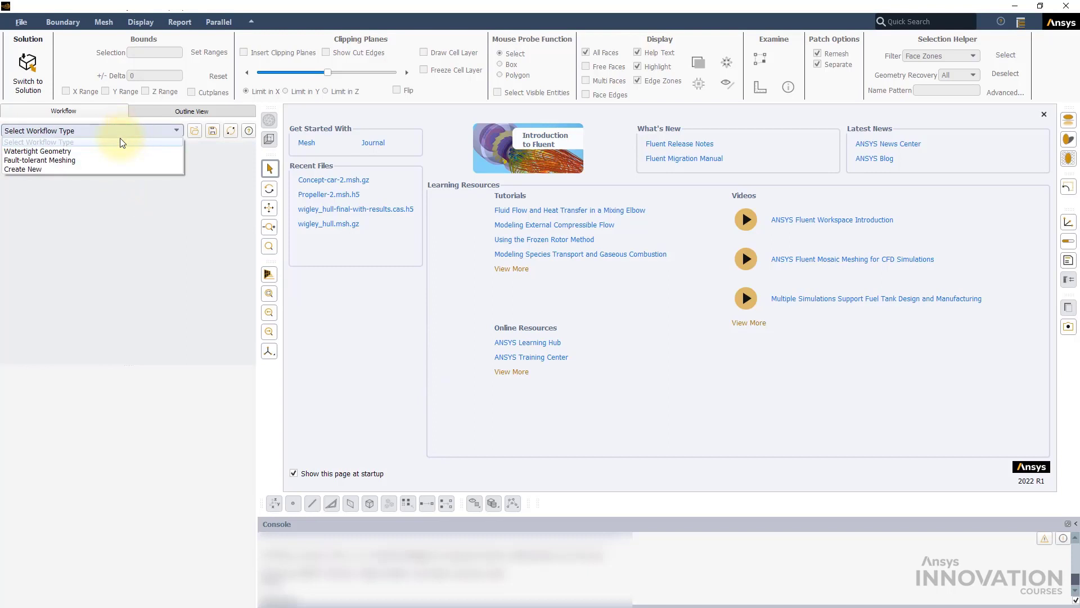
{"action": "left_click", "coordinate": [113, 152]}
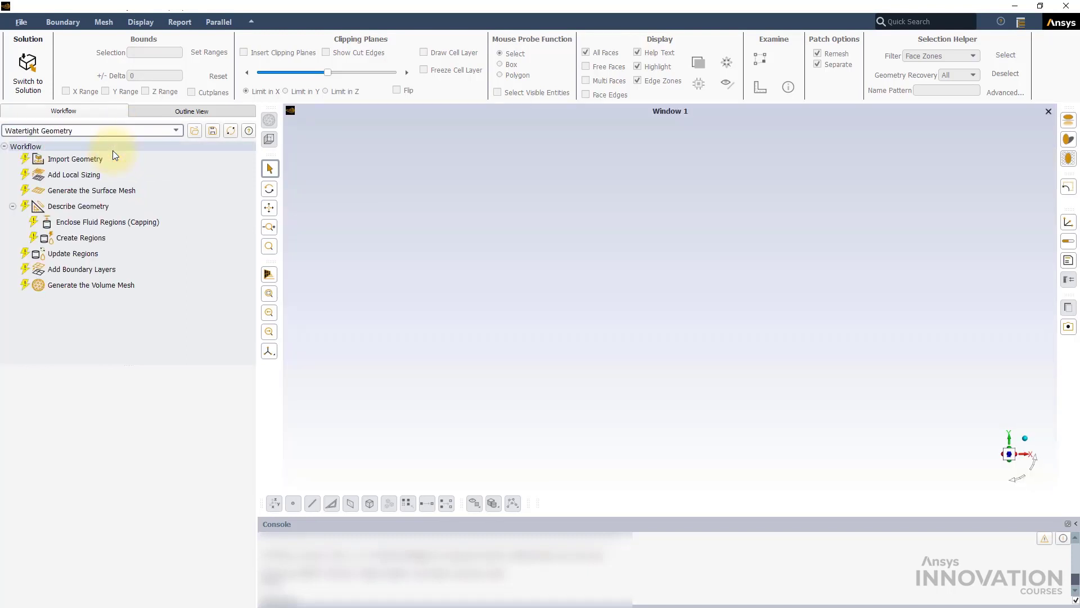
{"action": "left_click", "coordinate": [94, 160]}
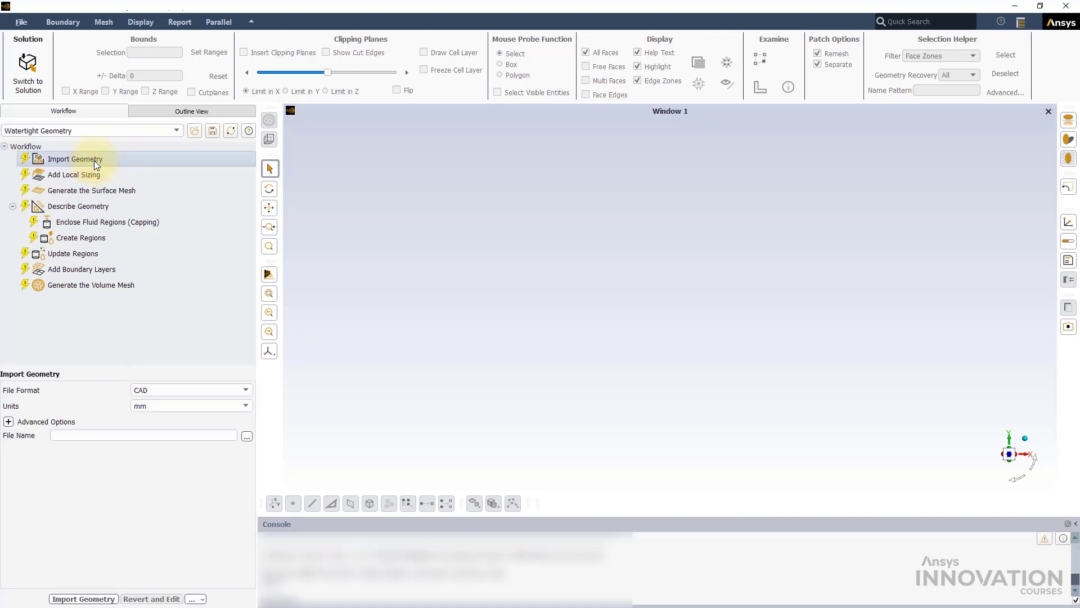
{"action": "left_click", "coordinate": [198, 388]}
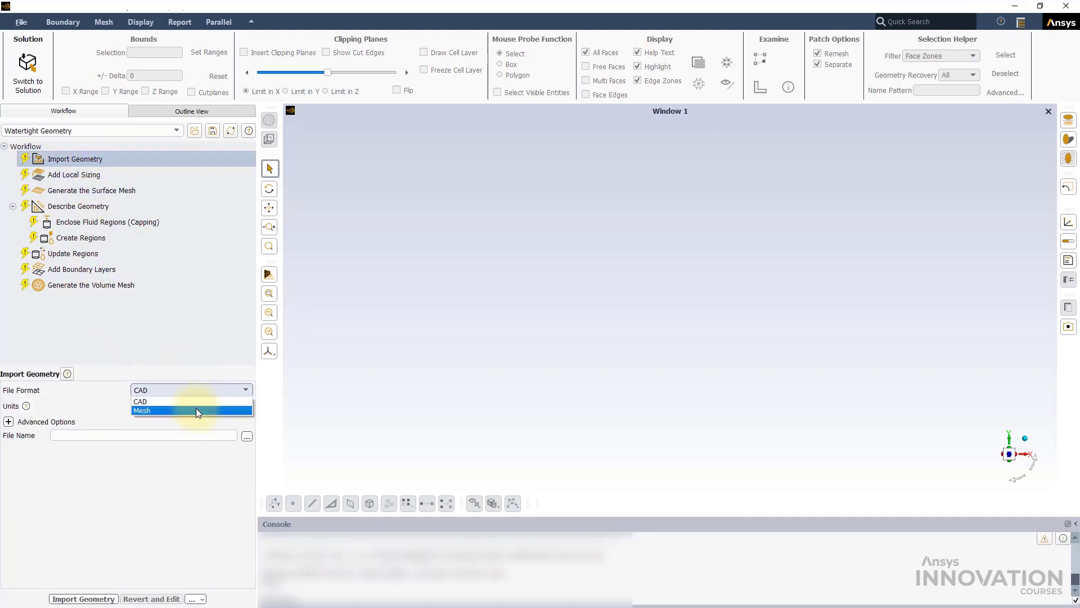
{"action": "left_click", "coordinate": [196, 409]}
{"action": "left_click", "coordinate": [194, 404]}
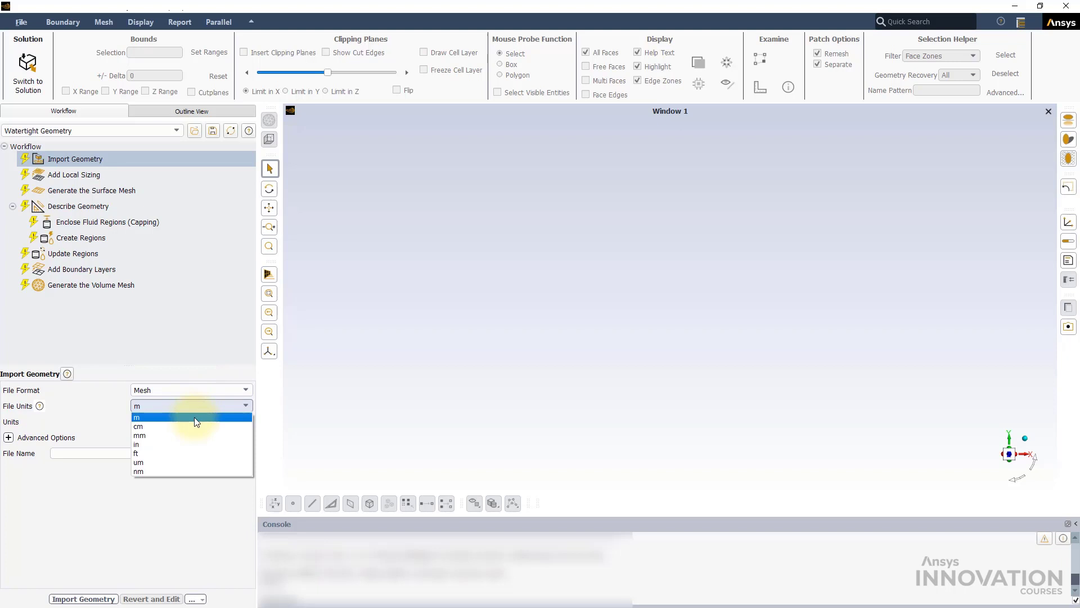
{"action": "left_click", "coordinate": [194, 436]}
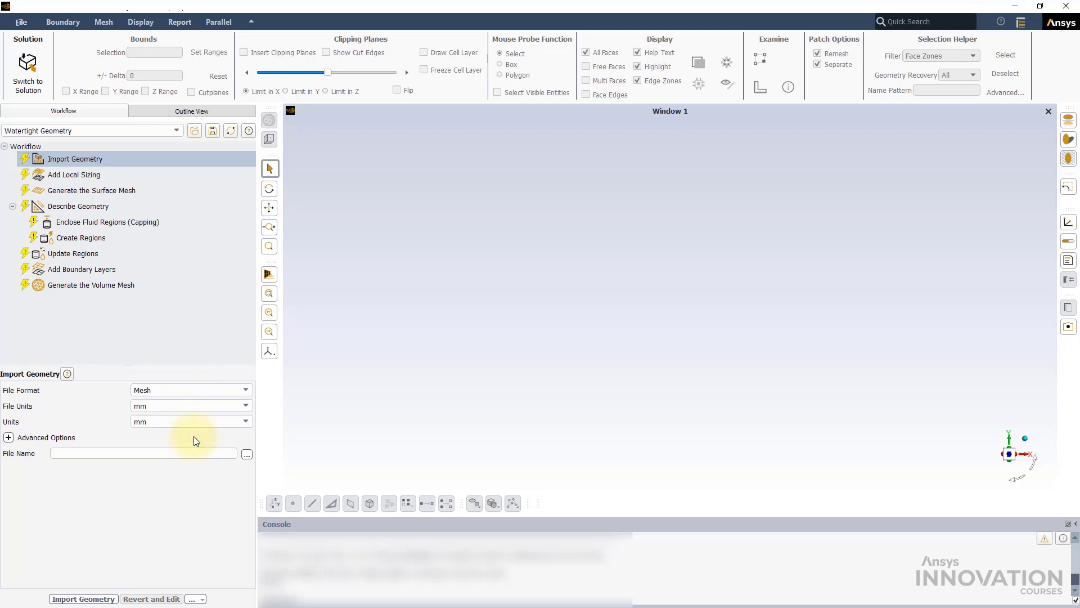
{"action": "left_click", "coordinate": [247, 454]}
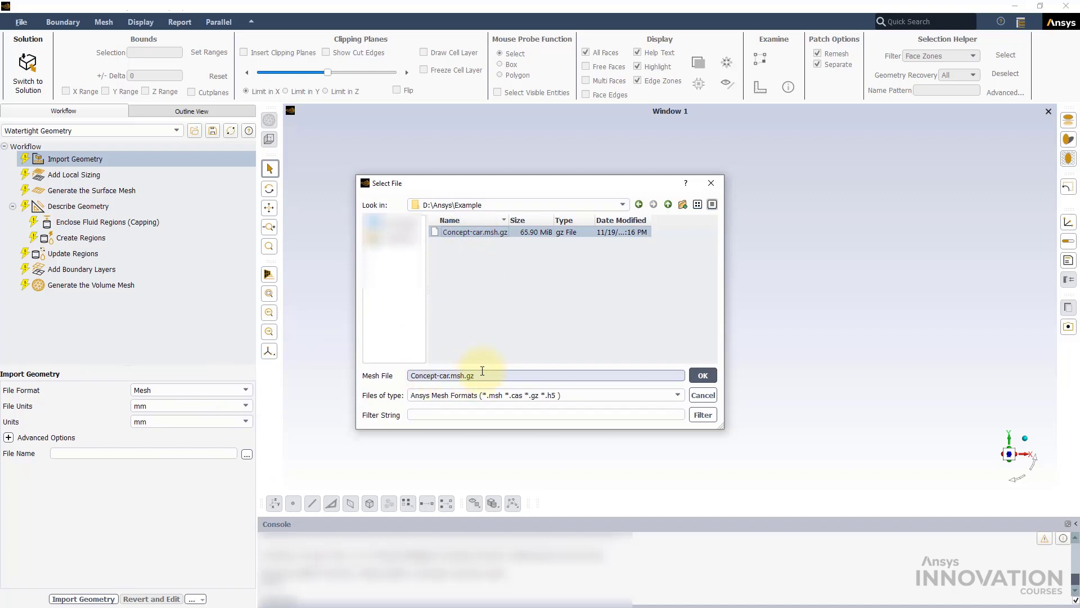
Import Concept-car.msh.gz, then hide the enclosure's sides zone and orbit around the car
{"action": "left_click", "coordinate": [711, 375]}
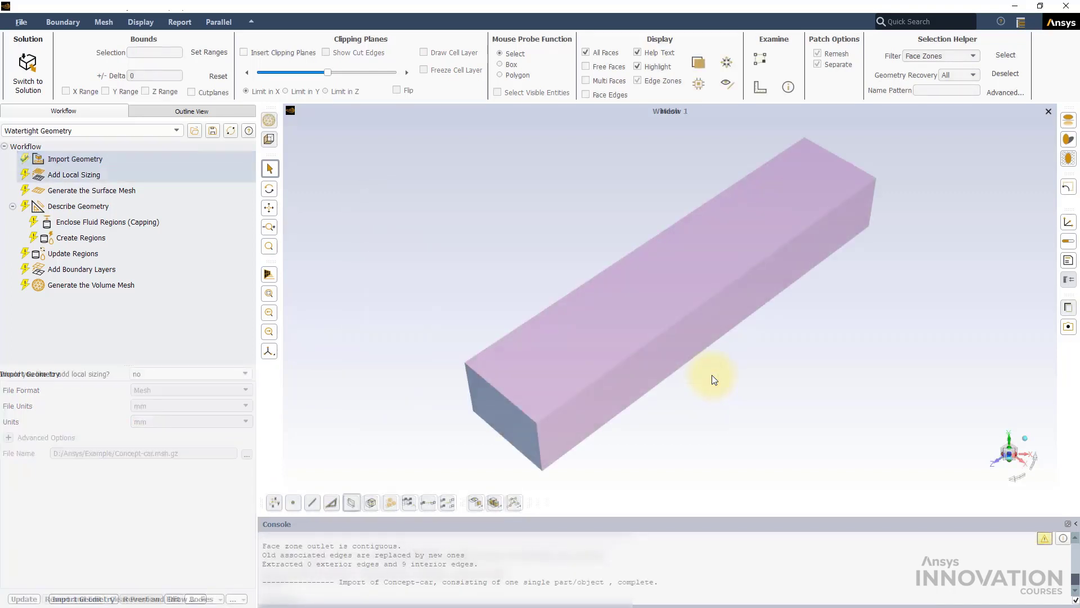
{"action": "left_click_drag", "start_coordinate": [637, 438], "coordinate": [624, 368]}
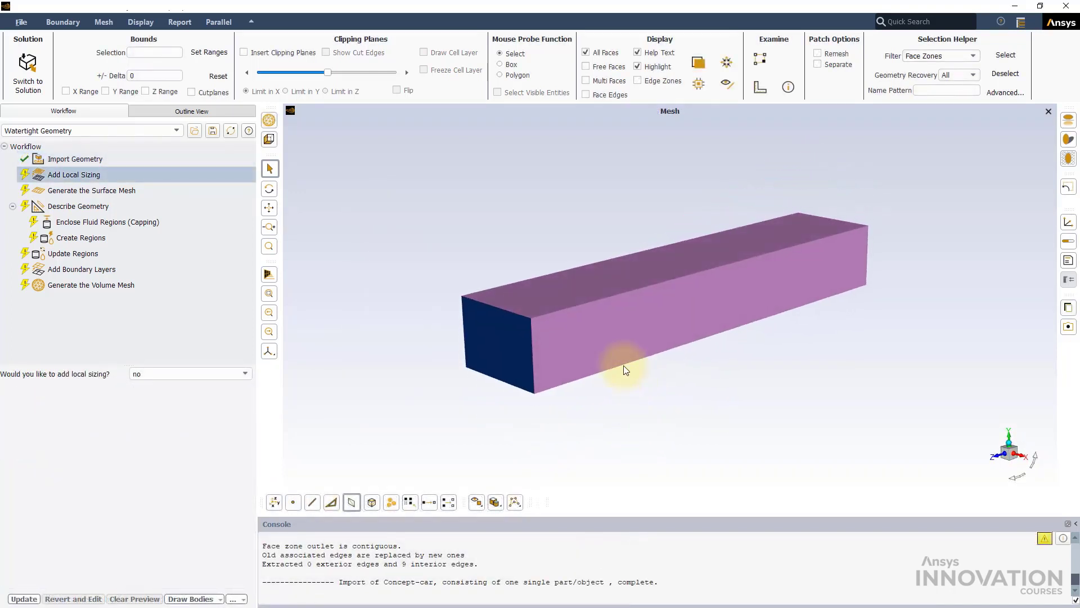
{"action": "left_click", "coordinate": [606, 348]}
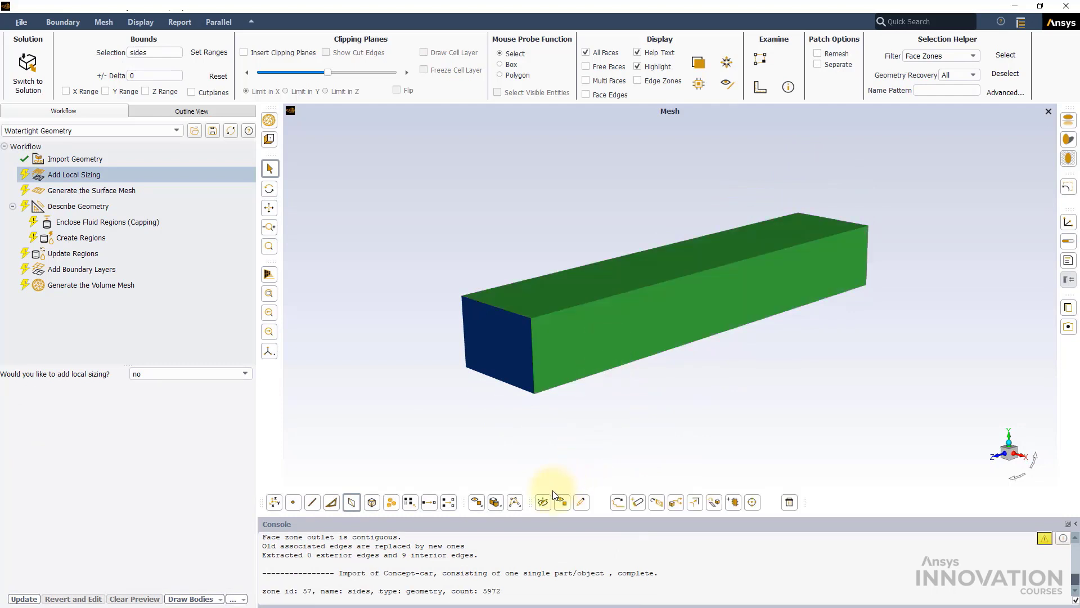
{"action": "left_click", "coordinate": [539, 501]}
{"action": "scroll", "coordinate": [610, 315], "scroll_direction": "up", "scroll_amount": 5}
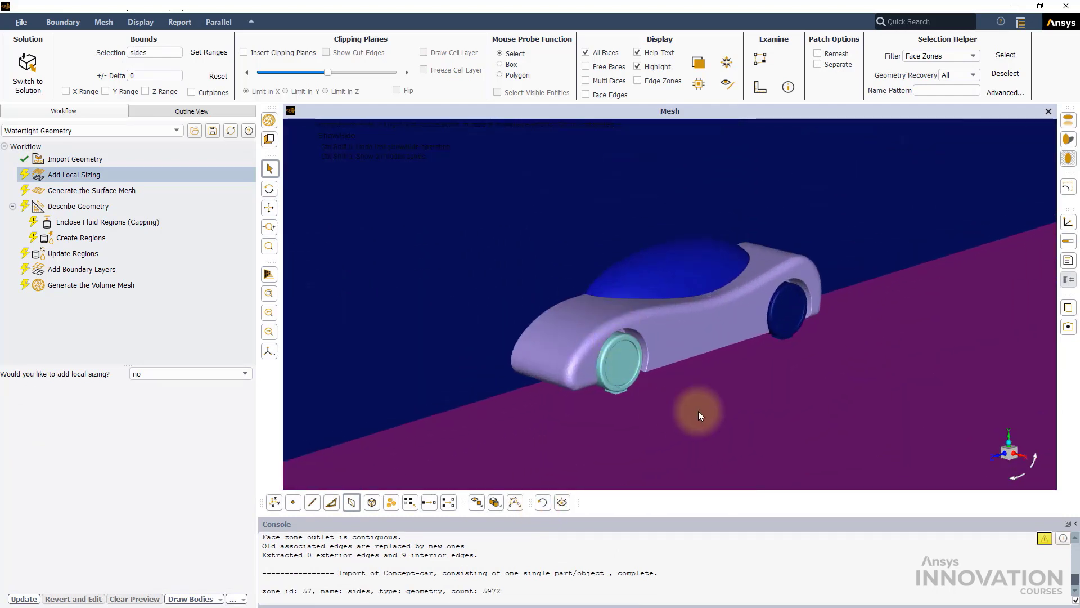
{"action": "left_click_drag", "start_coordinate": [672, 444], "coordinate": [718, 326]}
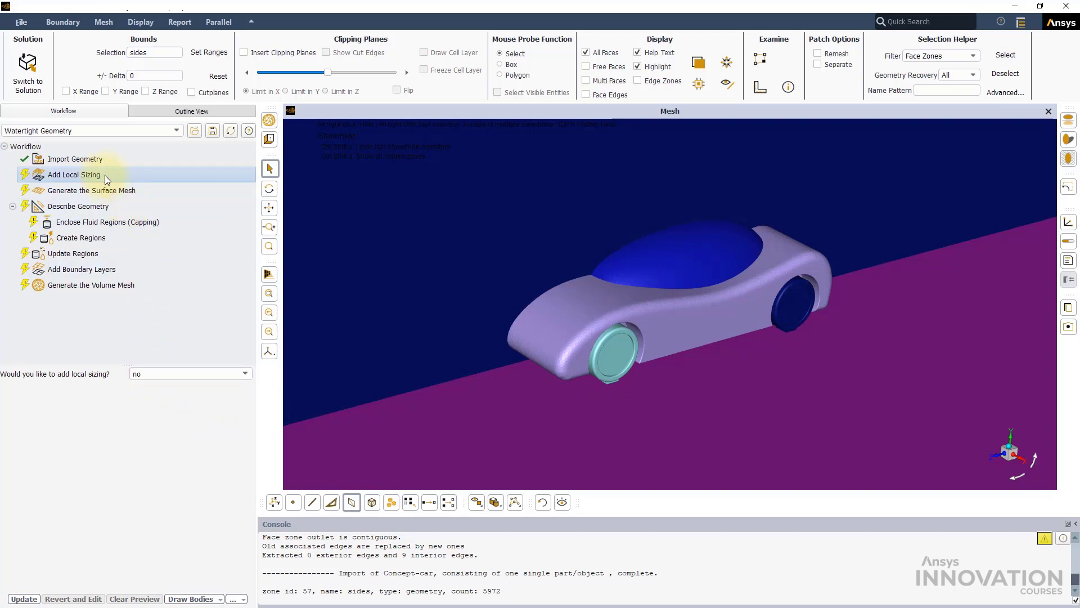
Add a 30 mm face sizing, facesize_1, on the car-body zone
{"action": "left_click", "coordinate": [144, 374]}
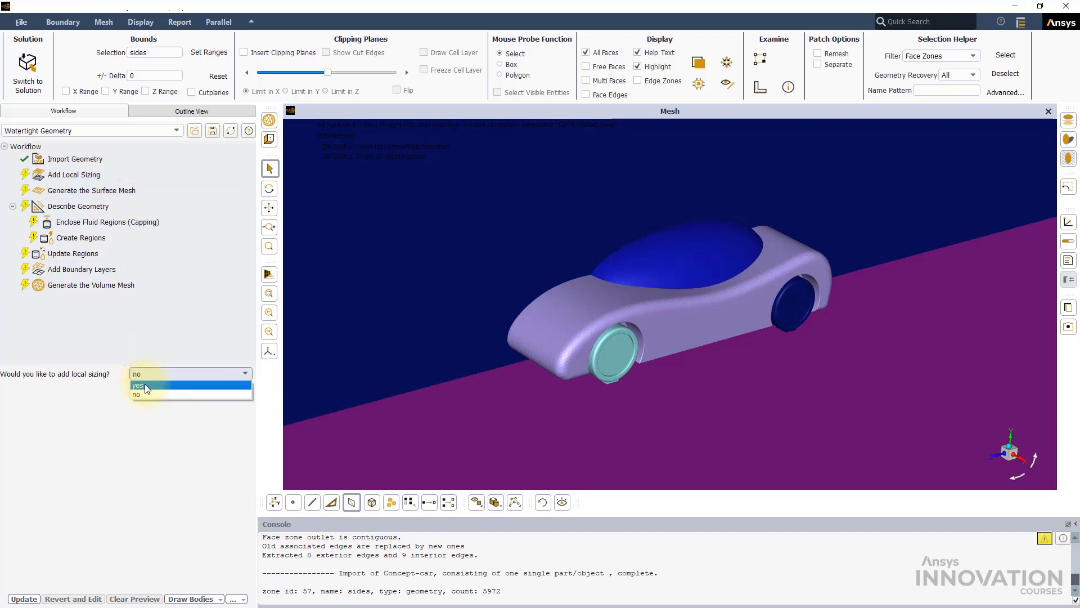
{"action": "left_click", "coordinate": [144, 383]}
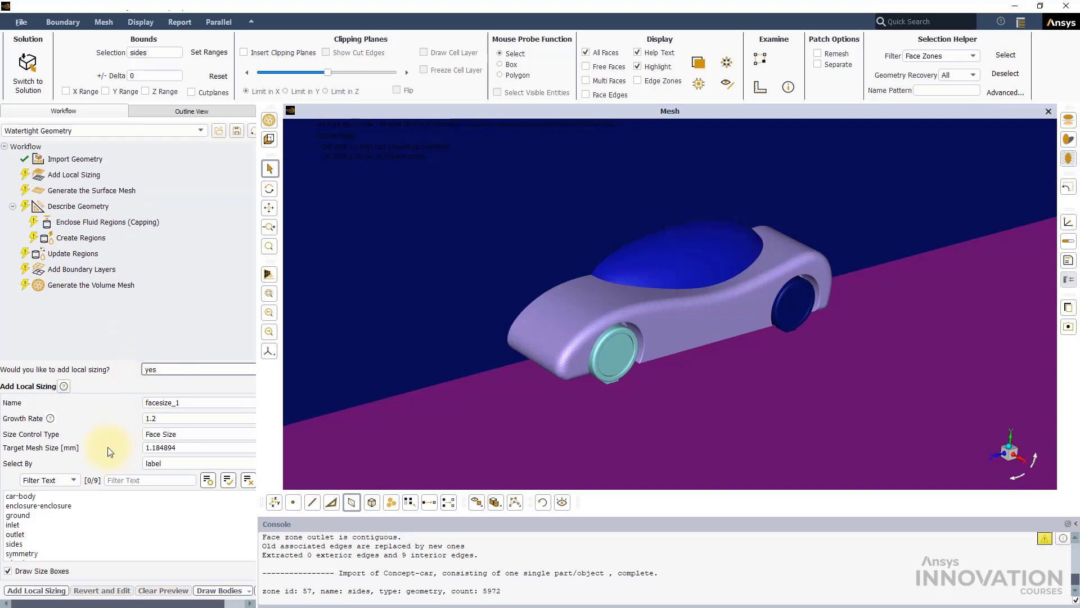
{"action": "left_click", "coordinate": [22, 497]}
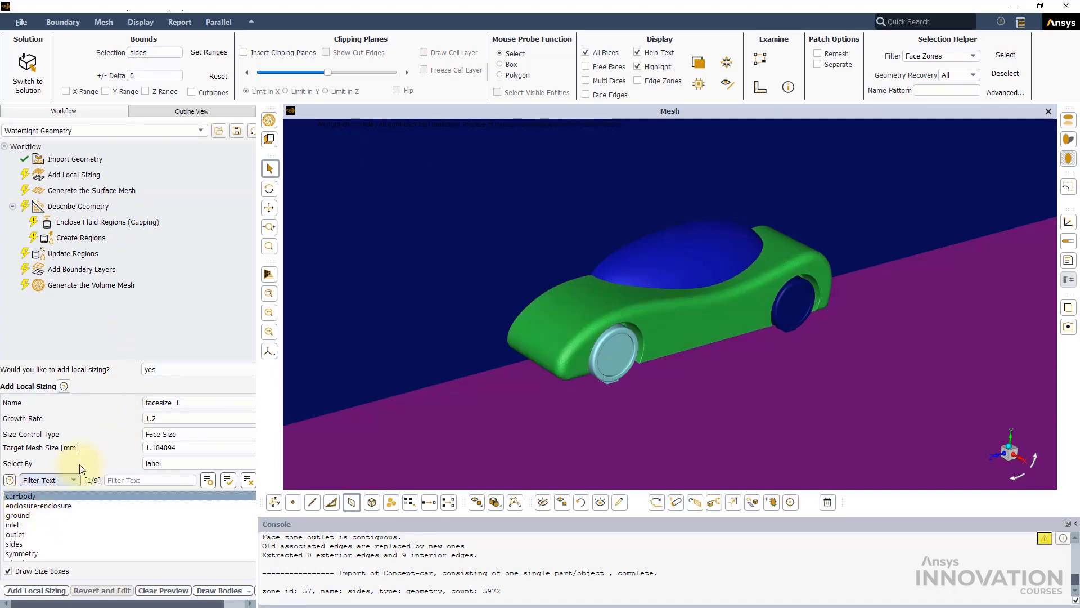
{"action": "left_click", "coordinate": [180, 448]}
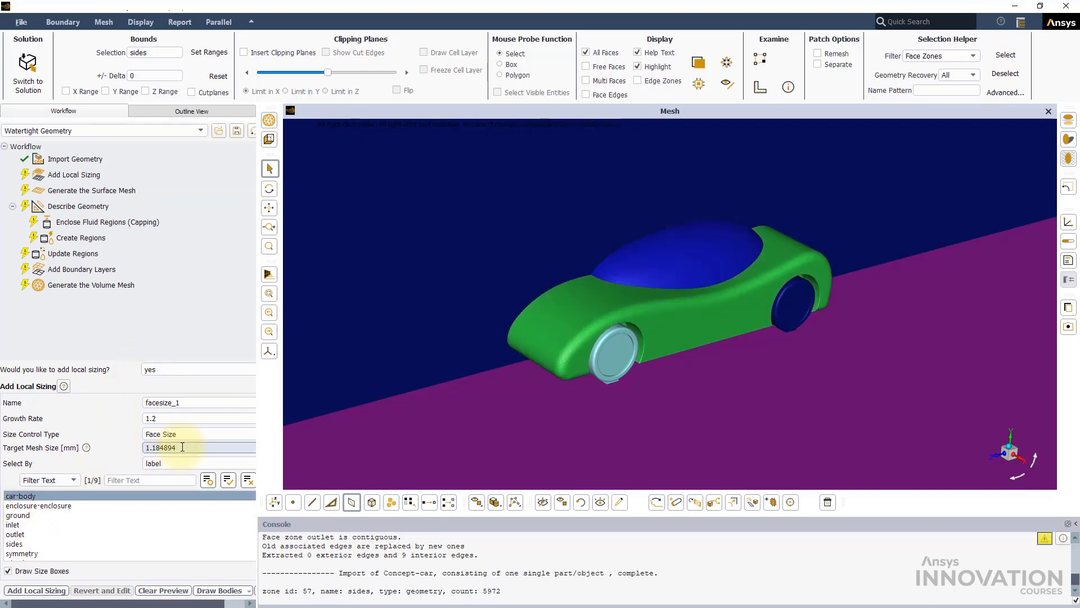
{"action": "double_click", "coordinate": [180, 447]}
{"action": "type", "text": "30"}
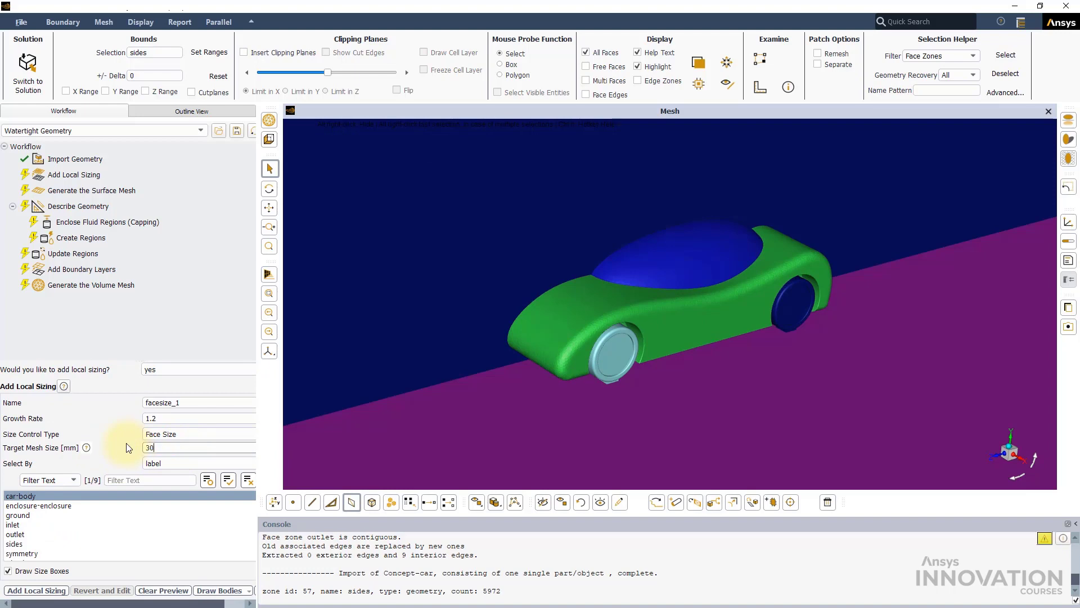
{"action": "left_click", "coordinate": [163, 419]}
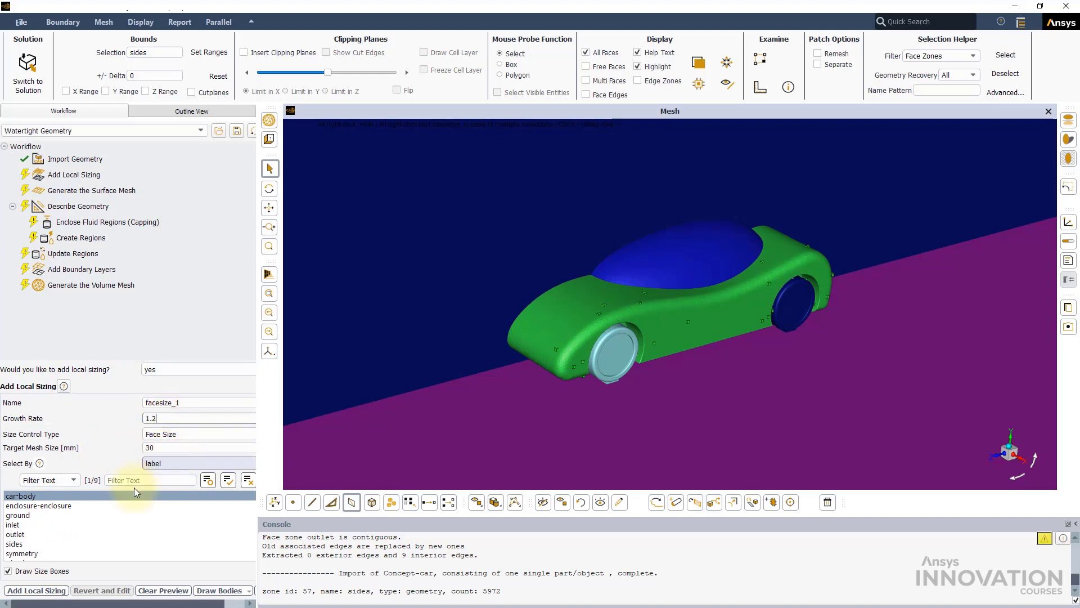
{"action": "left_click", "coordinate": [42, 590]}
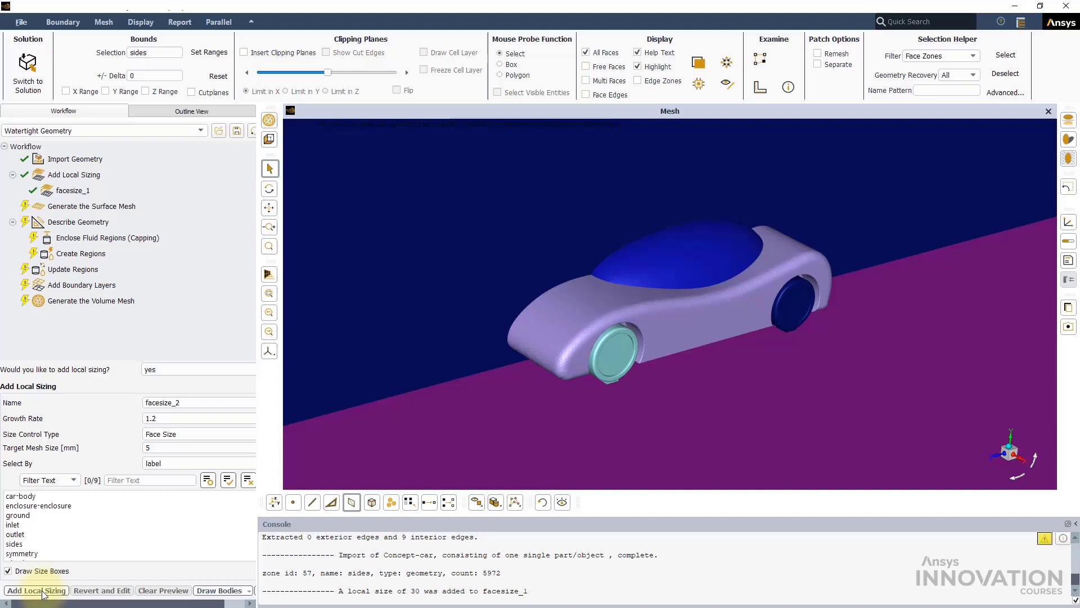
Add a Curvature sizing, curvature_1, on the wheels with Local Min 6 mm and Max 30 mm
{"action": "left_click", "coordinate": [184, 436]}
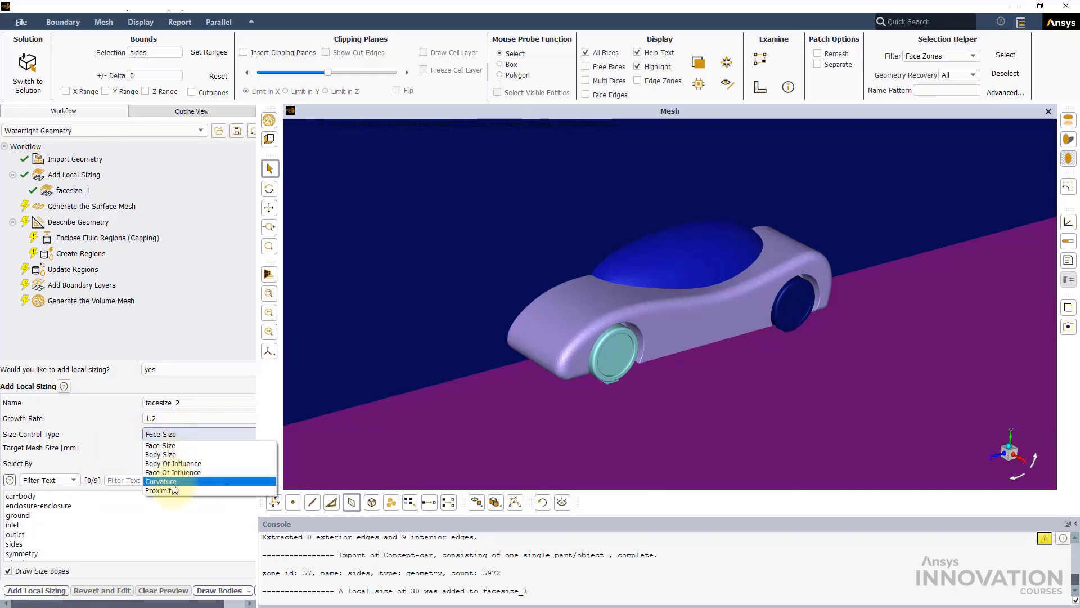
{"action": "left_click", "coordinate": [174, 482]}
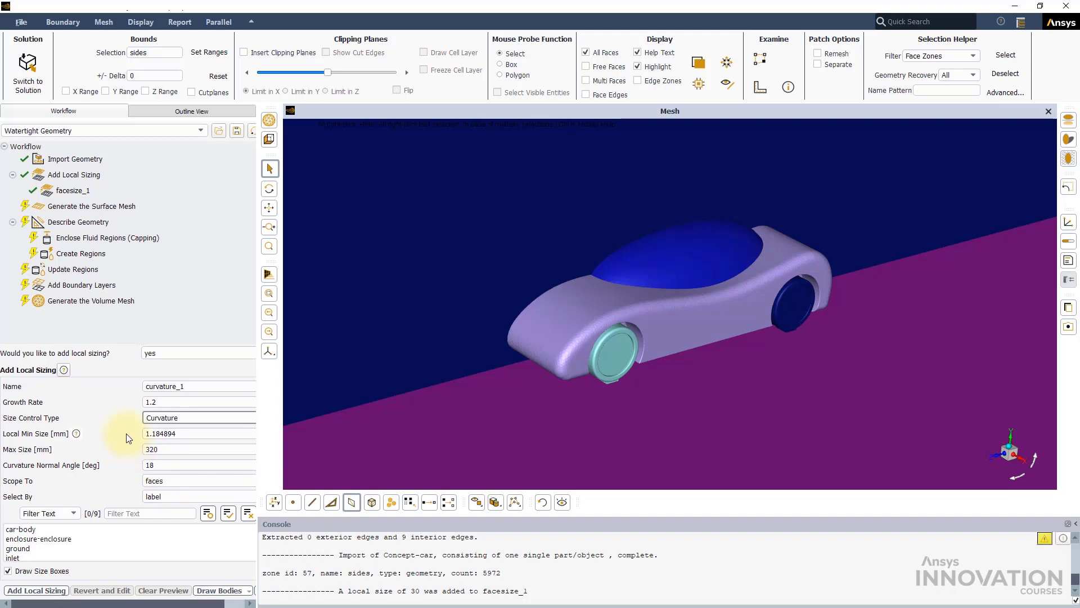
{"action": "scroll", "coordinate": [73, 540], "scroll_direction": "down", "scroll_amount": 3}
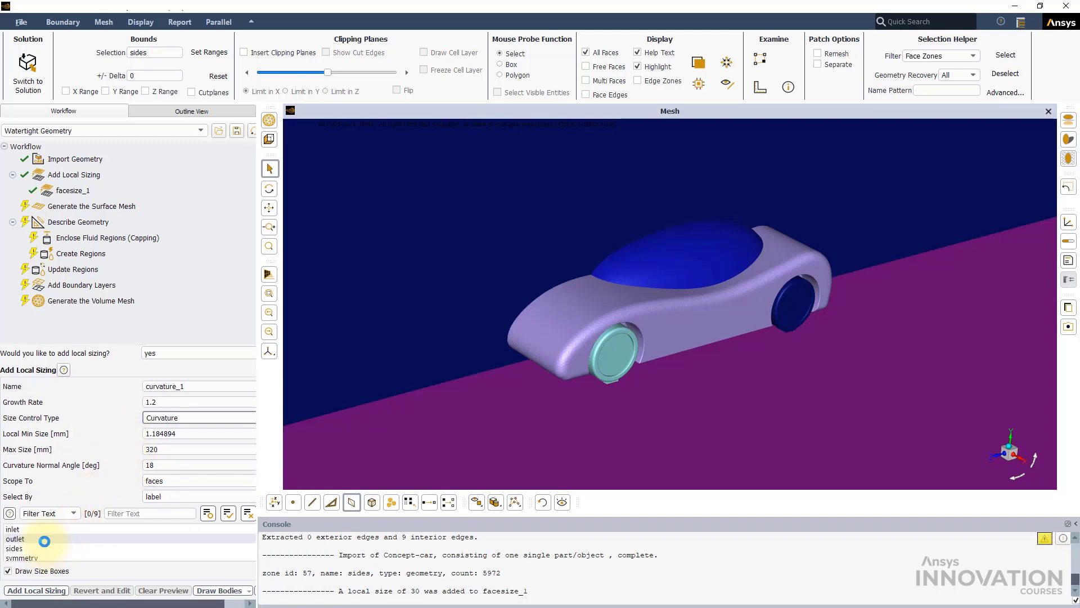
{"action": "left_click", "coordinate": [24, 540]}
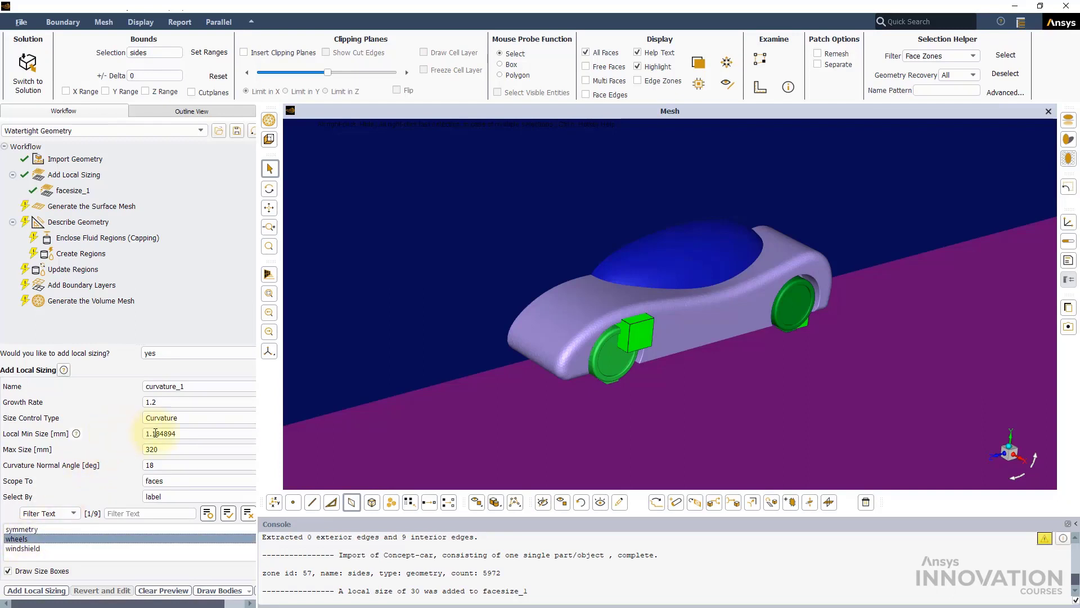
{"action": "left_click_drag", "start_coordinate": [183, 432], "coordinate": [115, 457]}
{"action": "type", "text": "6"}
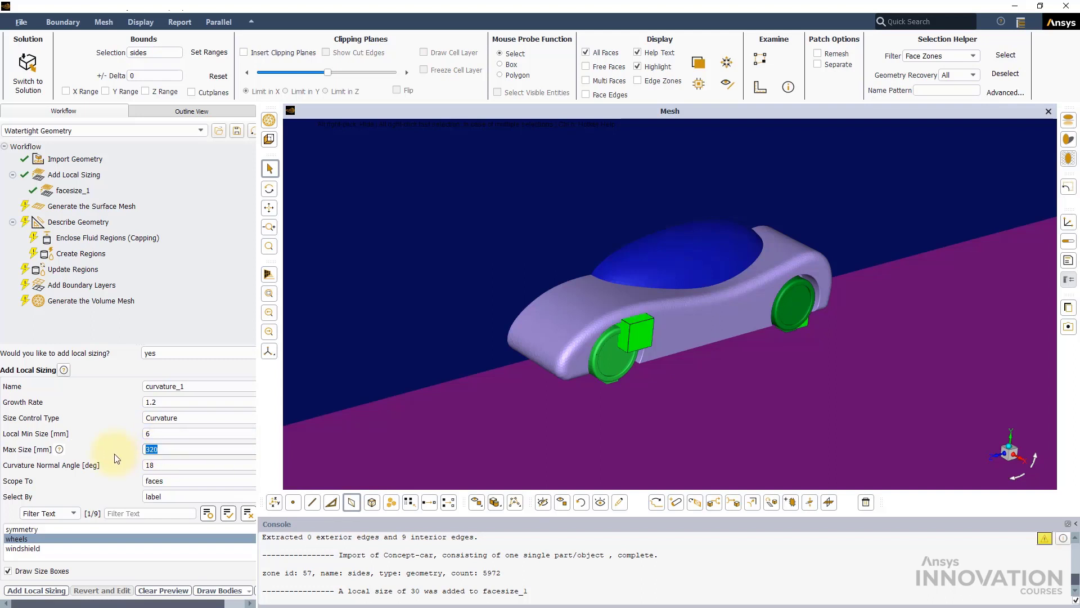
{"action": "type", "text": "30"}
{"action": "left_click", "coordinate": [156, 433]}
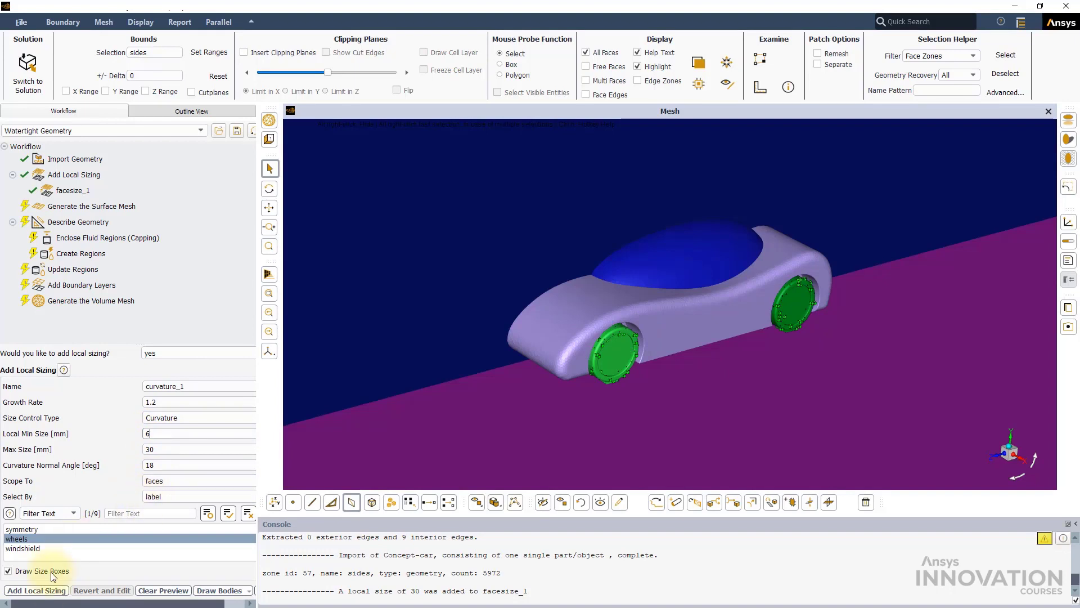
{"action": "left_click", "coordinate": [51, 591]}
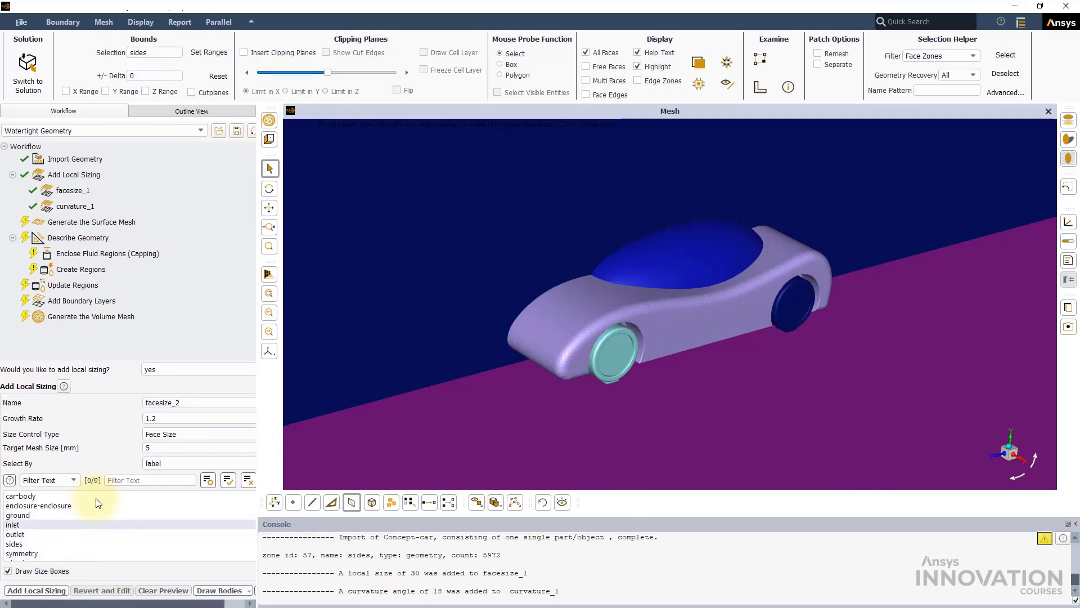
Add Curvature sizing curvature_2 on the windshield with Local Min 30 mm and Max 50 mm
{"action": "left_click", "coordinate": [167, 437]}
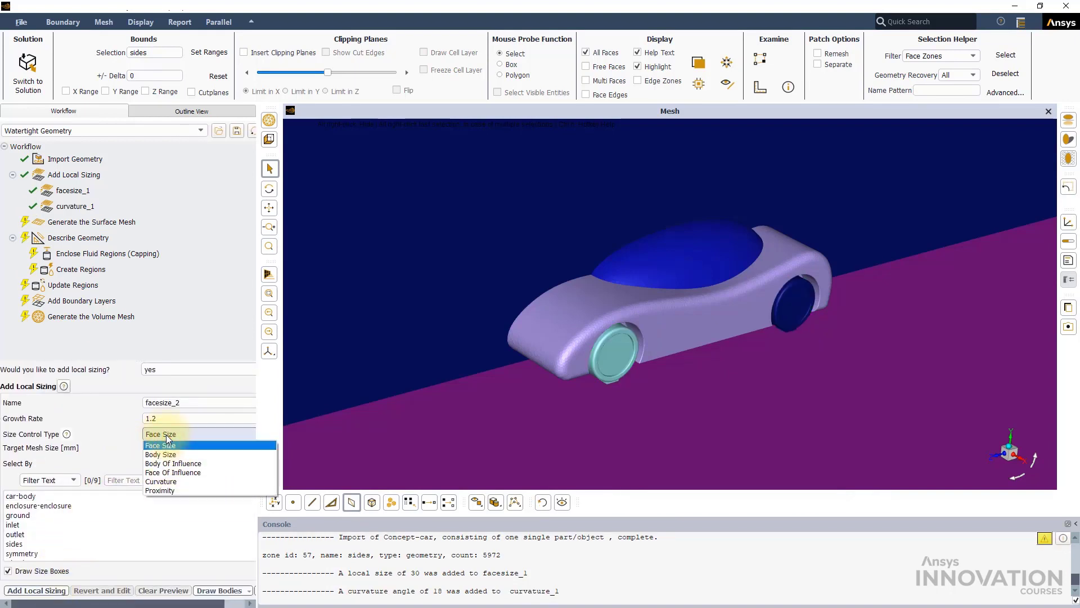
{"action": "left_click", "coordinate": [159, 481]}
{"action": "scroll", "coordinate": [39, 543], "scroll_direction": "down", "scroll_amount": 3}
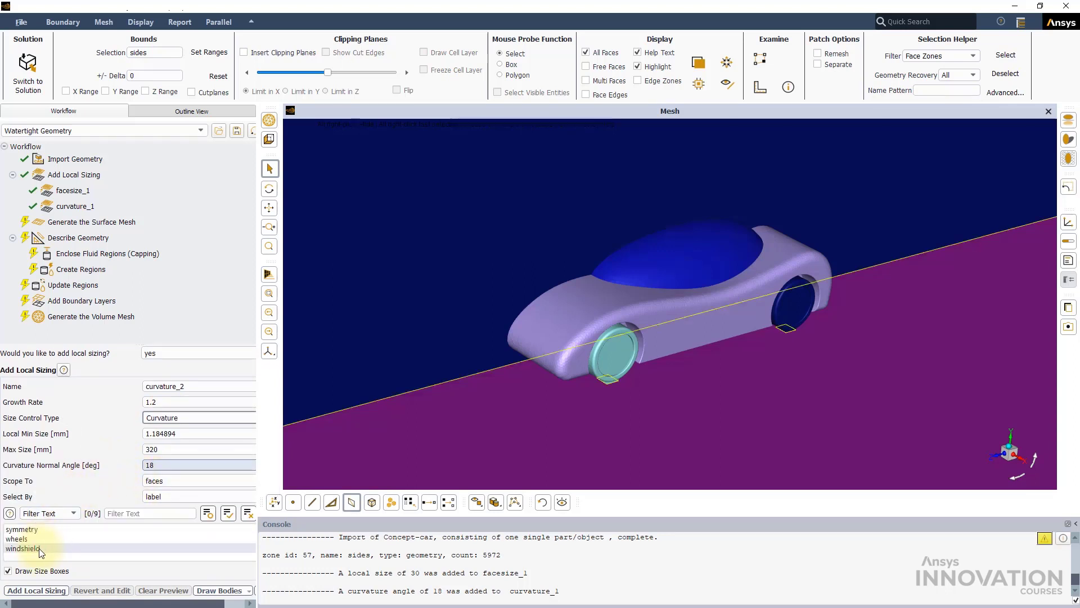
{"action": "left_click", "coordinate": [38, 549]}
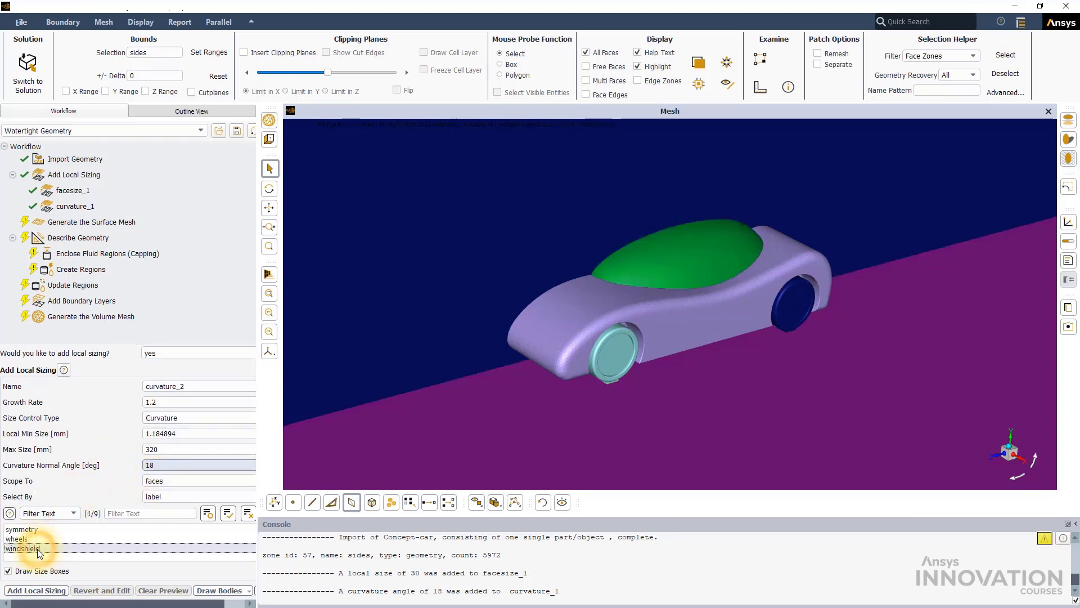
{"action": "left_click", "coordinate": [175, 434]}
{"action": "double_click", "coordinate": [176, 434]}
{"action": "type", "text": "3"}
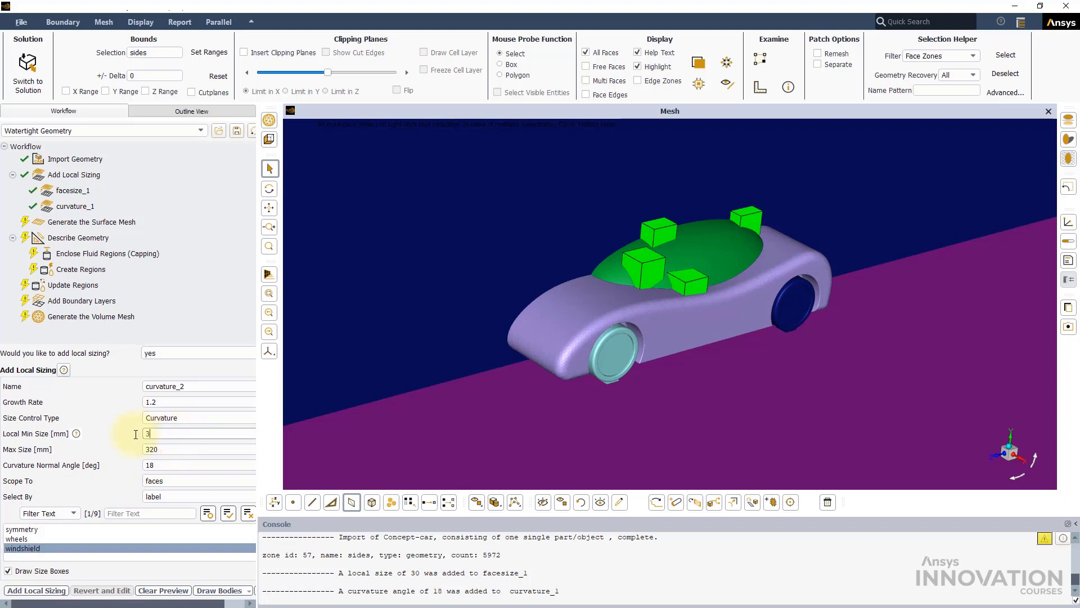
{"action": "type", "text": "0"}
{"action": "key", "text": "Tab"}
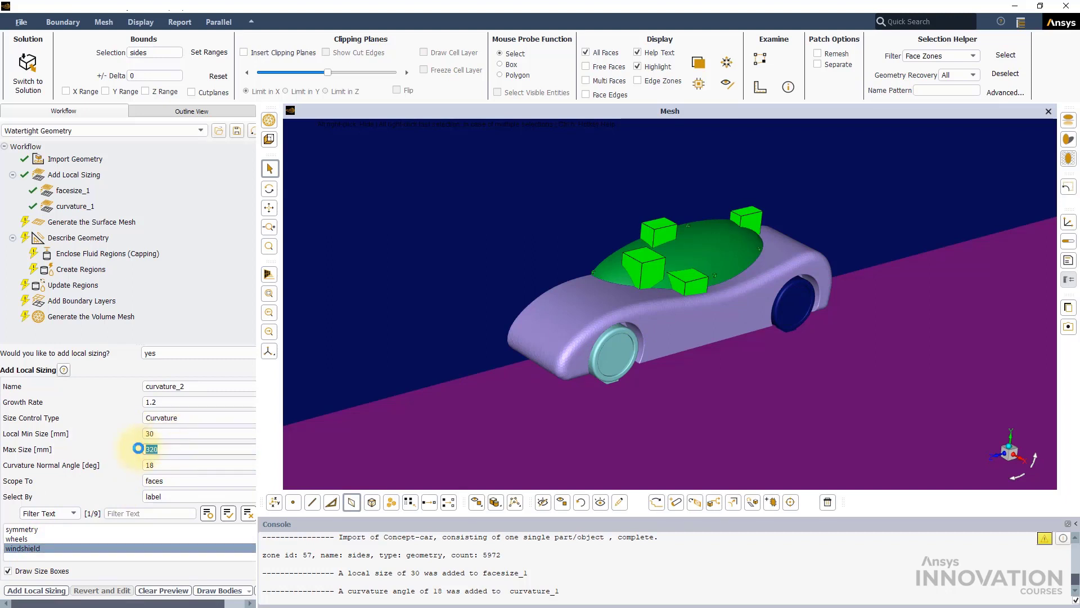
{"action": "type", "text": "50"}
{"action": "key", "text": "Return"}
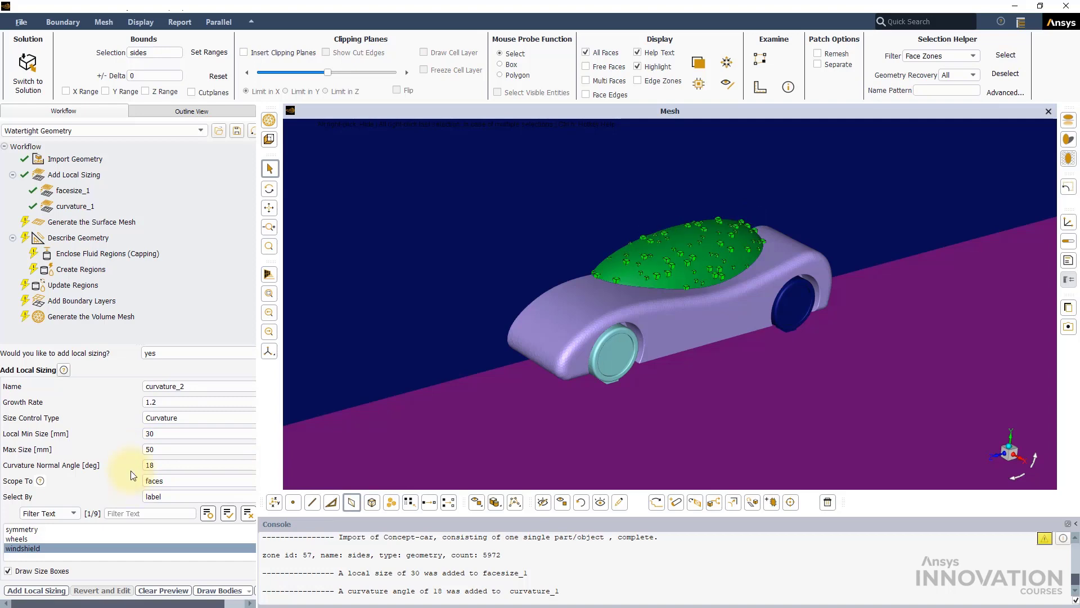
{"action": "left_click", "coordinate": [50, 591]}
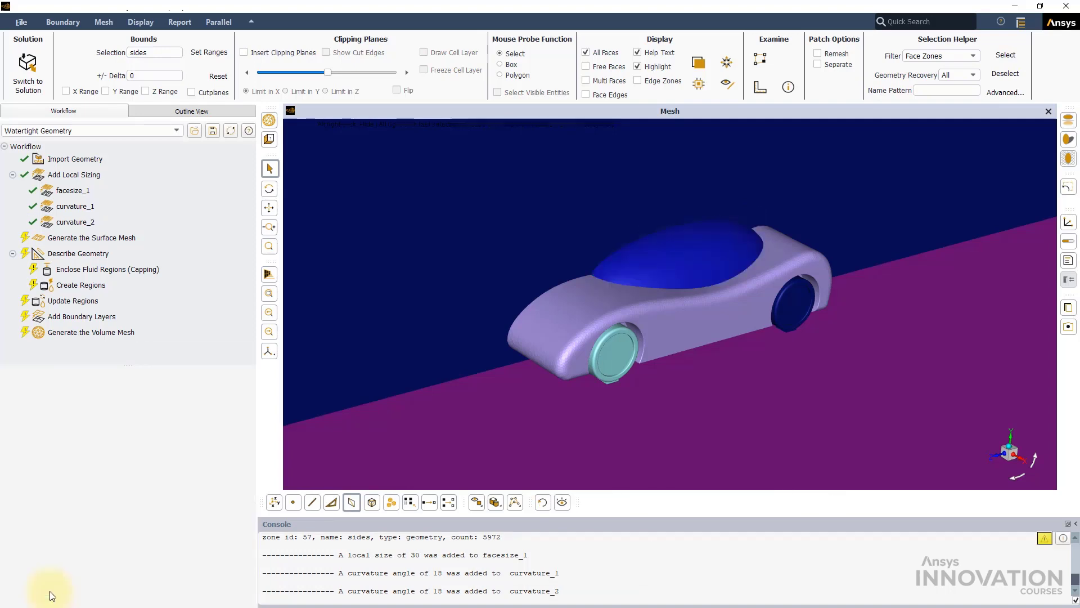
Open the Generate the Surface Mesh task and expand the 'Which boundaries do you want to remesh?' list
{"action": "left_click", "coordinate": [121, 238]}
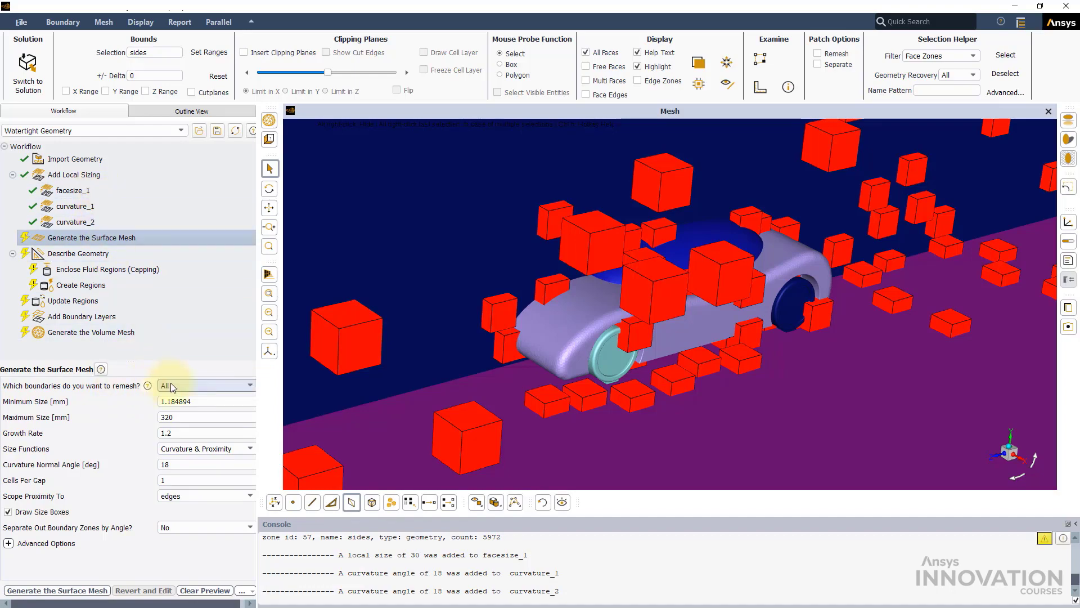
{"action": "left_click", "coordinate": [189, 384]}
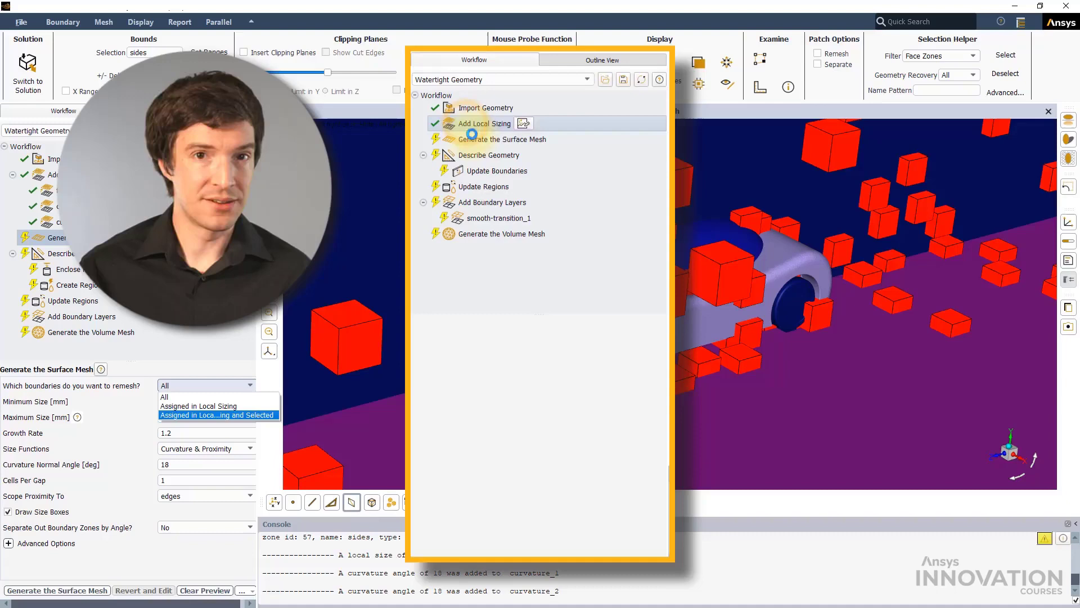
{"action": "left_click", "coordinate": [472, 134]}
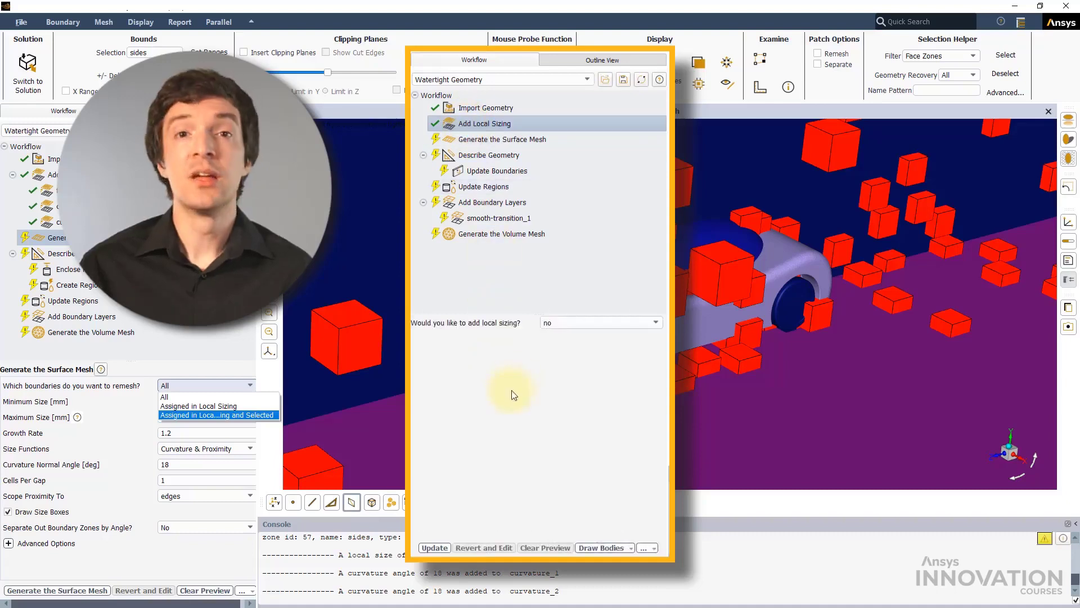
{"action": "left_click", "coordinate": [506, 140]}
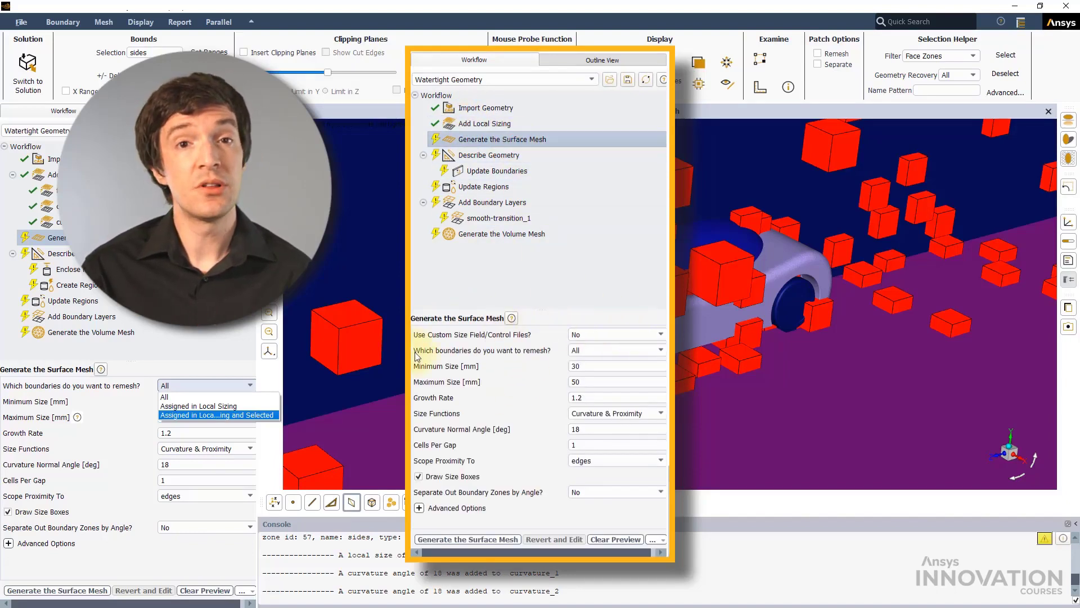
{"action": "left_click", "coordinate": [612, 349]}
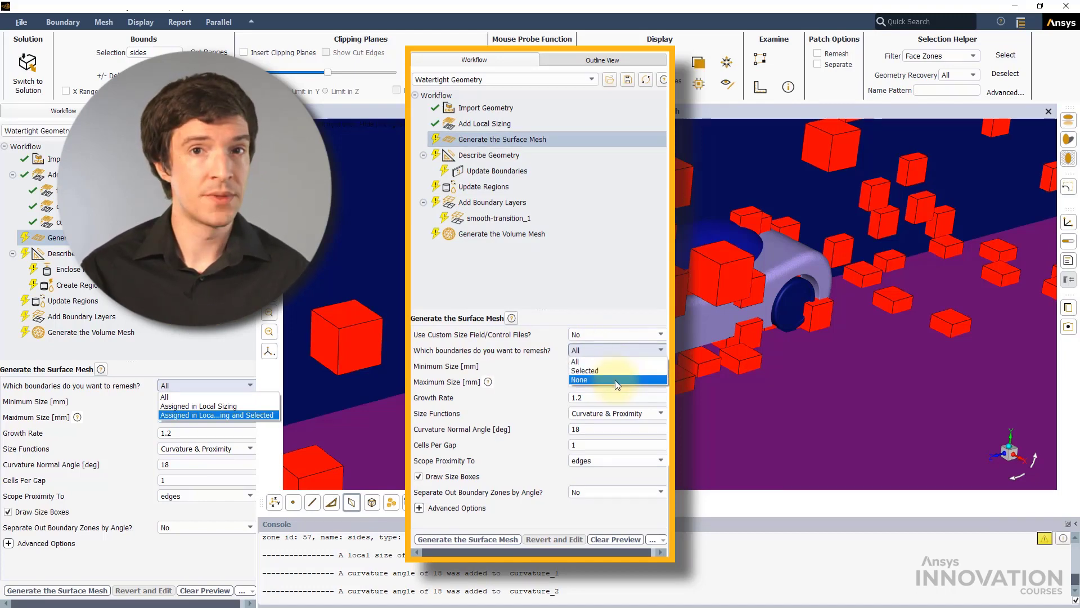
{"action": "left_click", "coordinate": [526, 361]}
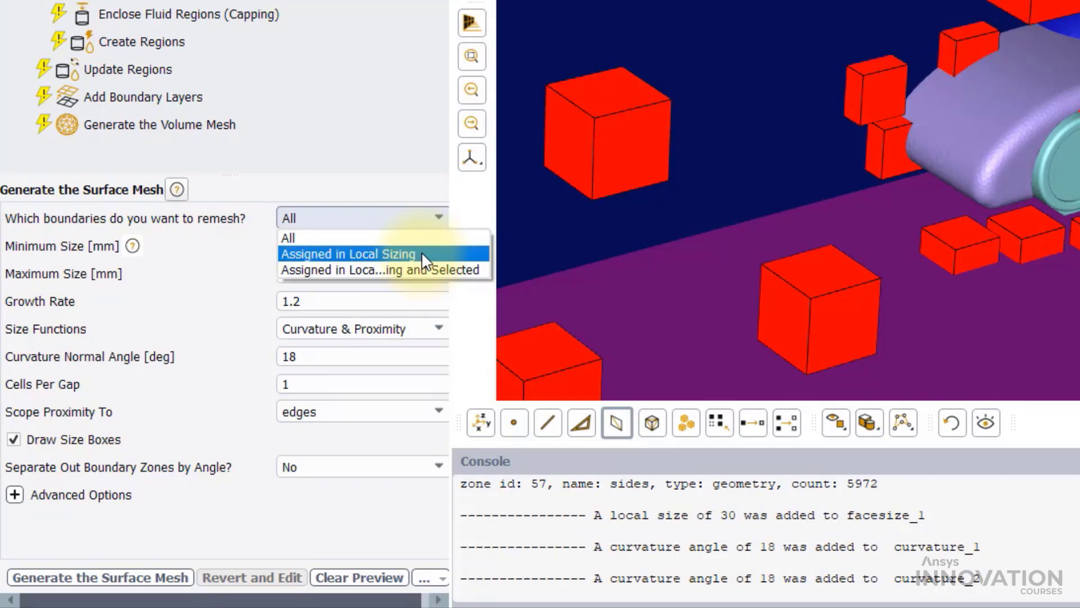
Remesh only boundaries Assigned in Local Sizing with 30 mm minimum and 50 mm maximum size
{"action": "left_click", "coordinate": [421, 252]}
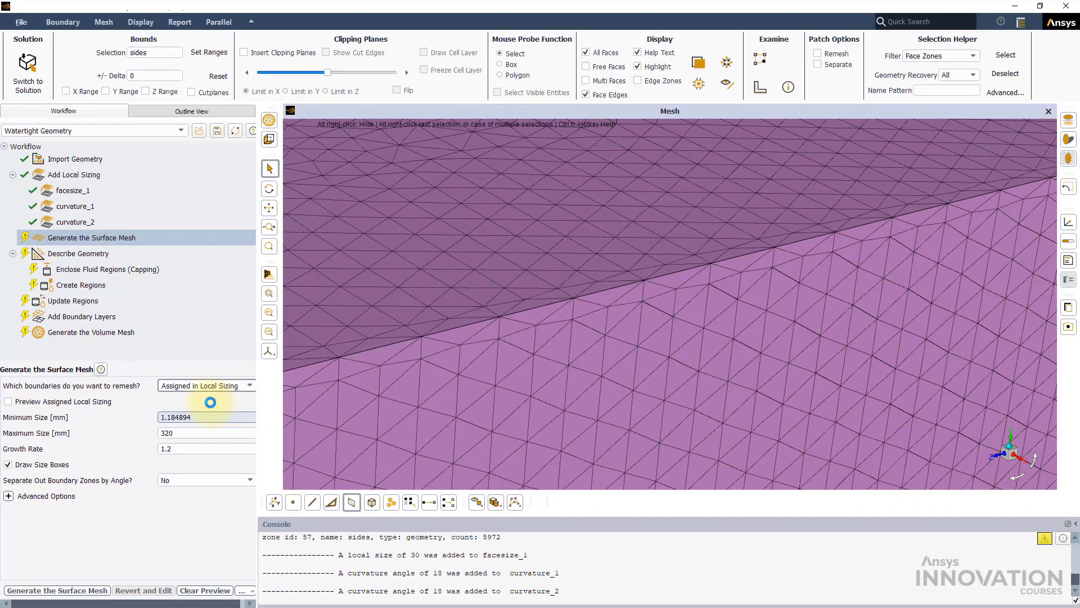
{"action": "left_click", "coordinate": [8, 402]}
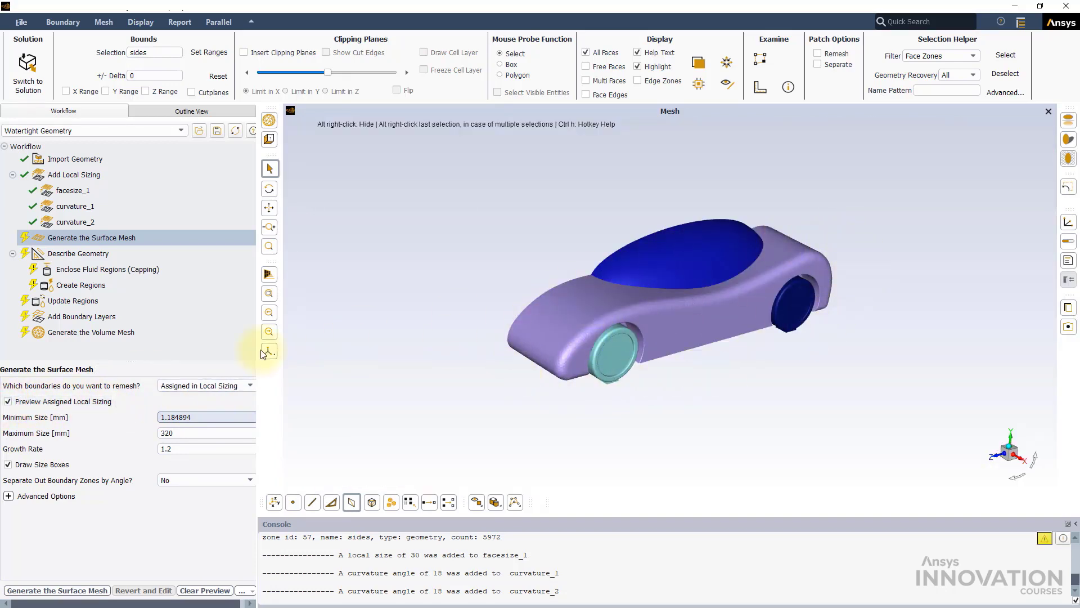
{"action": "left_click", "coordinate": [8, 401]}
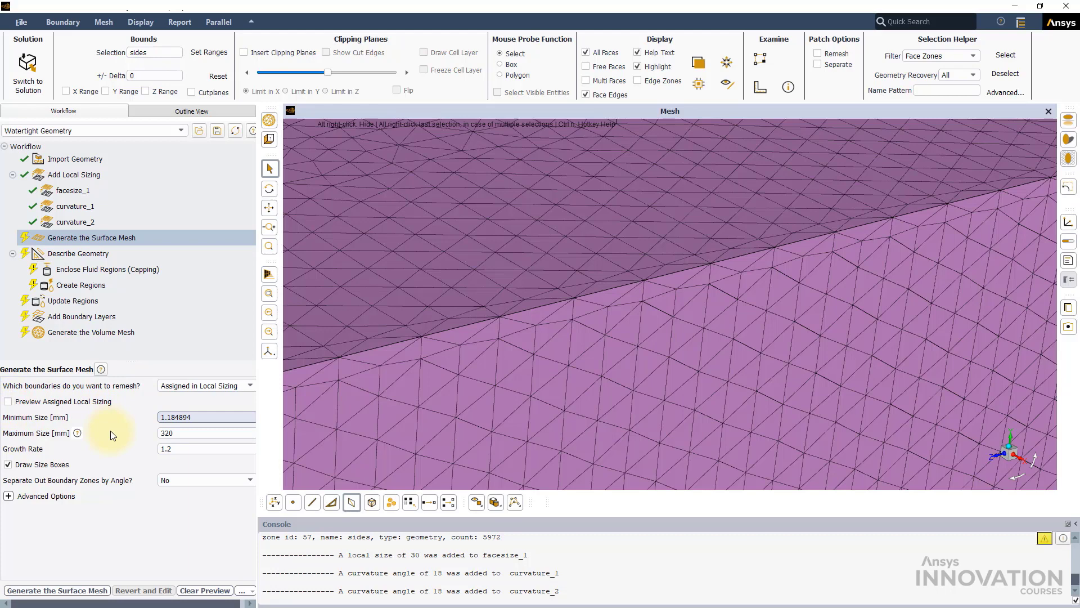
{"action": "left_click_drag", "start_coordinate": [200, 415], "coordinate": [135, 415]}
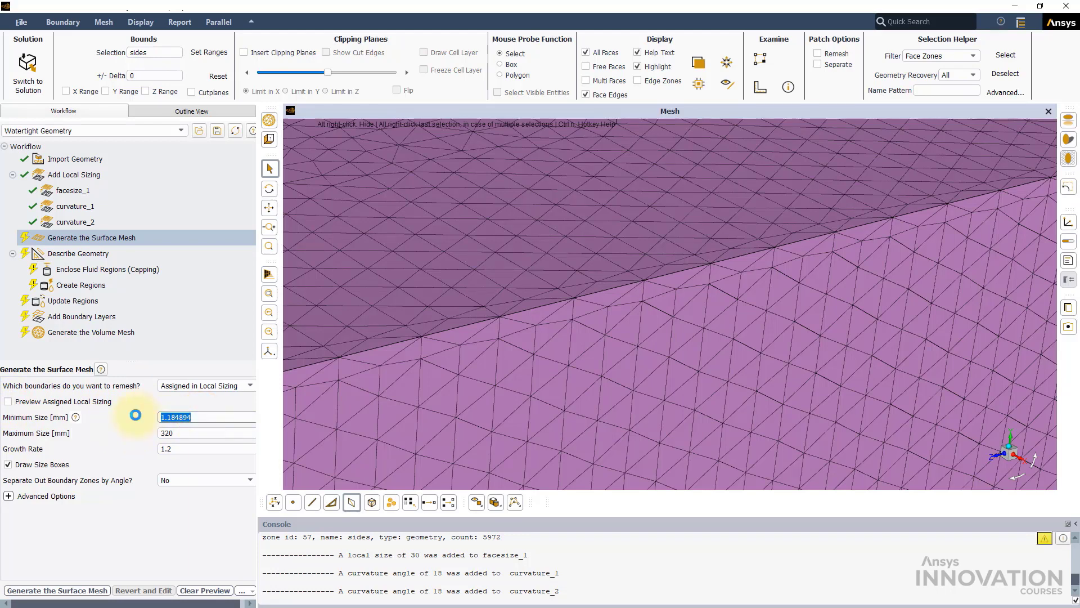
{"action": "left_click", "coordinate": [181, 432]}
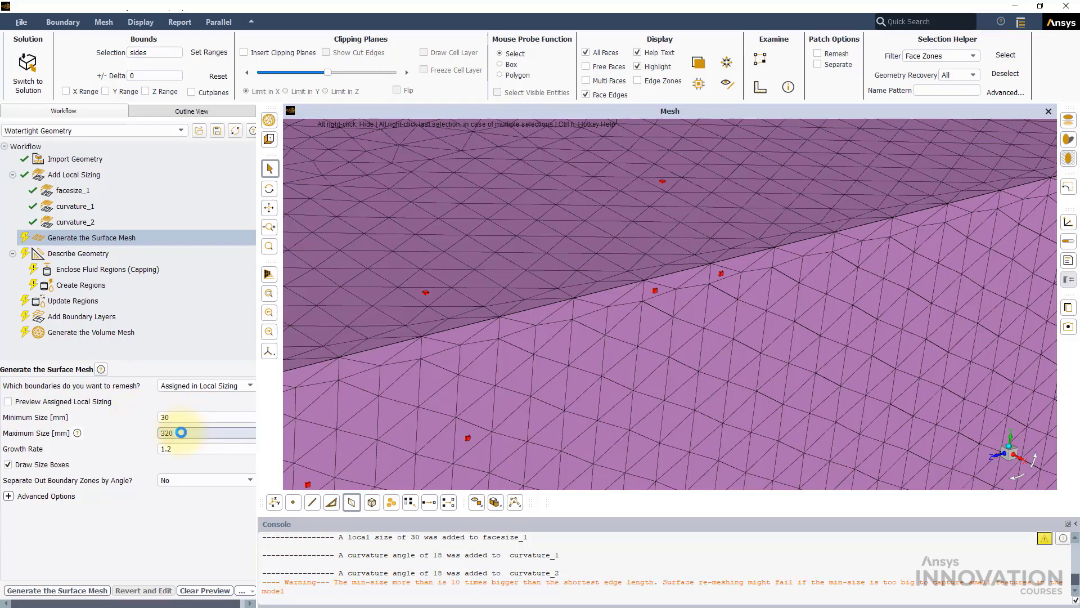
{"action": "type", "text": "50"}
{"action": "key", "text": "Return"}
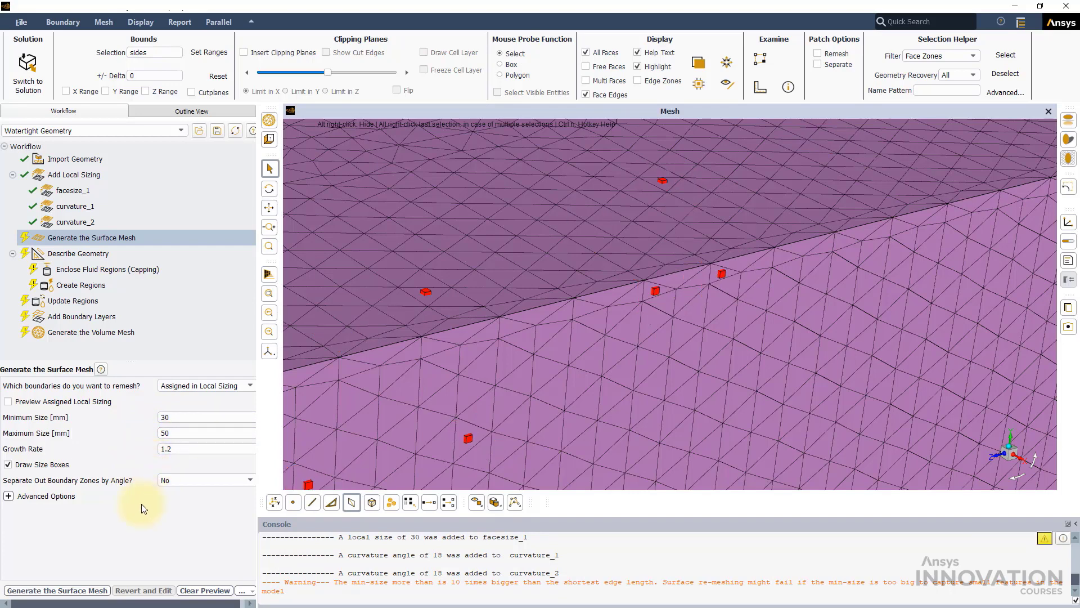
{"action": "left_click", "coordinate": [73, 592]}
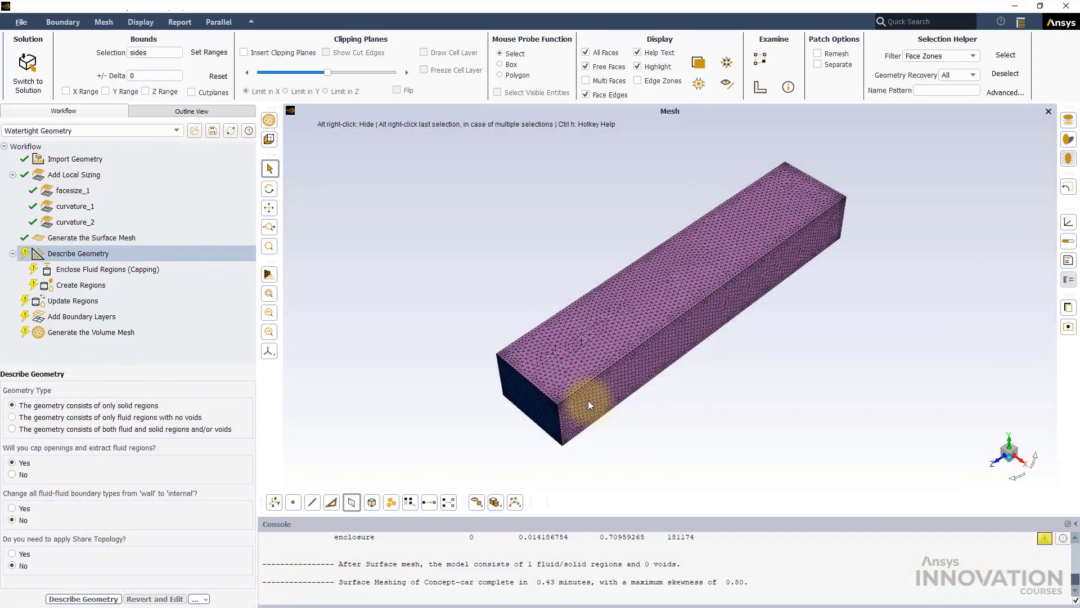
Hide the sides zone and zoom in on the car's canopy, body side and wheel mesh
{"action": "left_click", "coordinate": [588, 400]}
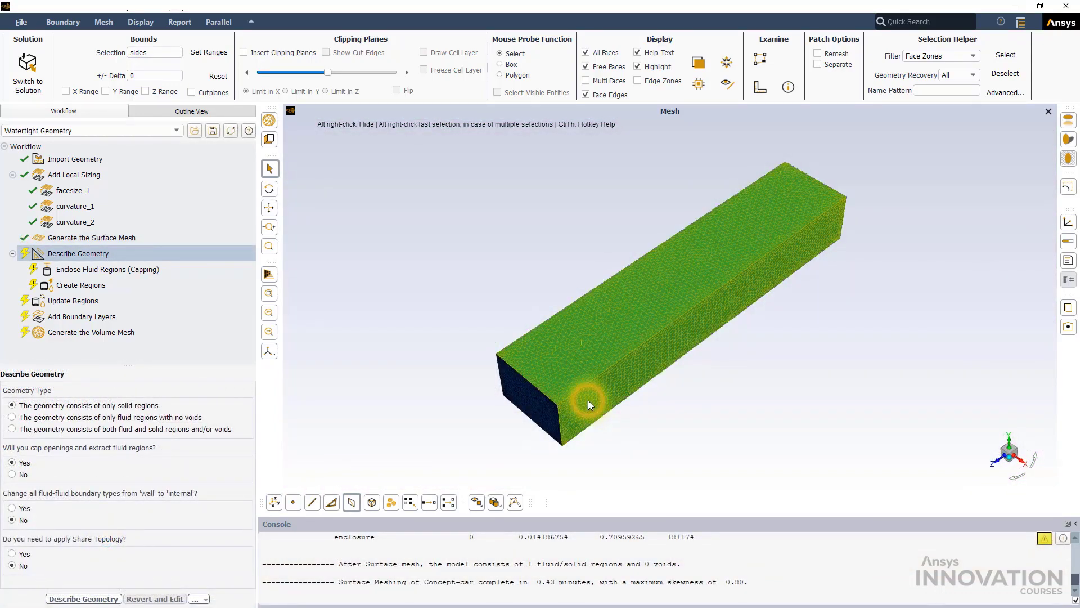
{"action": "left_click", "coordinate": [541, 501]}
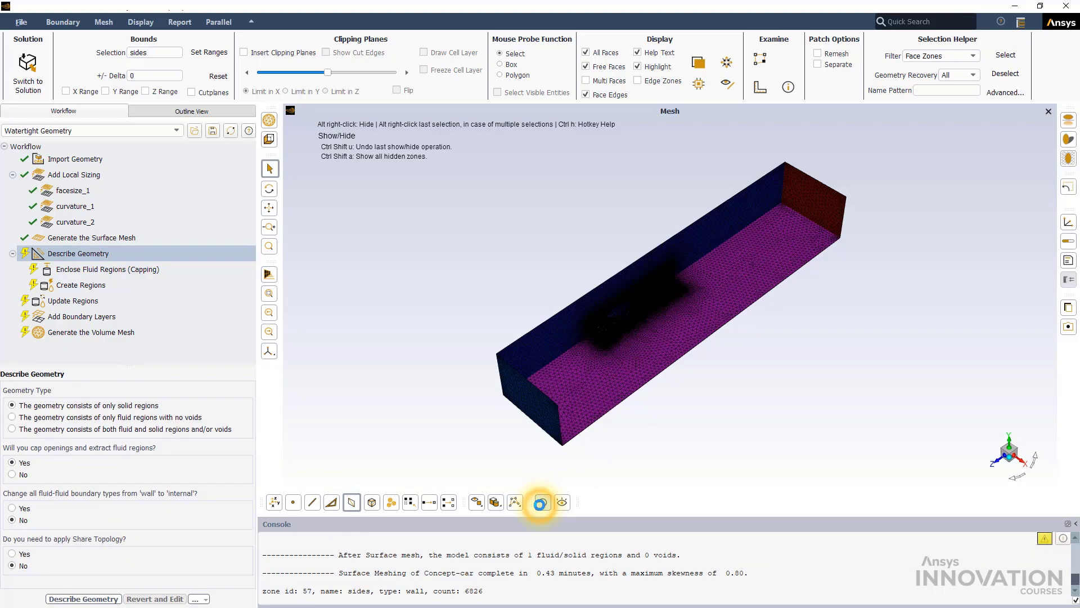
{"action": "left_click_drag", "start_coordinate": [575, 467], "coordinate": [641, 305]}
{"action": "middle_click_drag", "start_coordinate": [640, 305], "coordinate": [527, 340]}
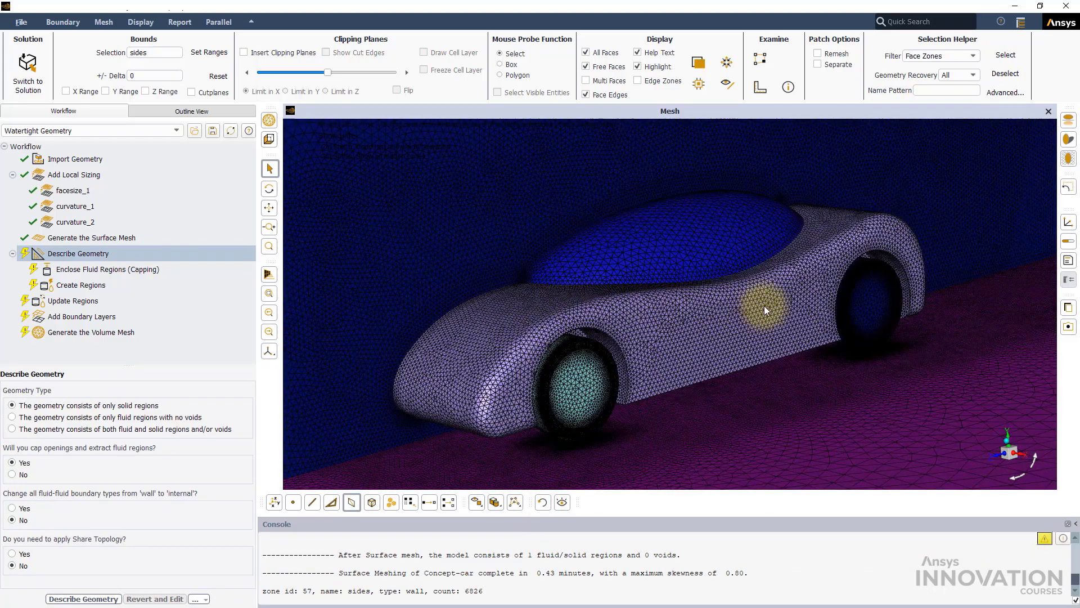
{"action": "middle_click_drag", "start_coordinate": [697, 201], "coordinate": [647, 238]}
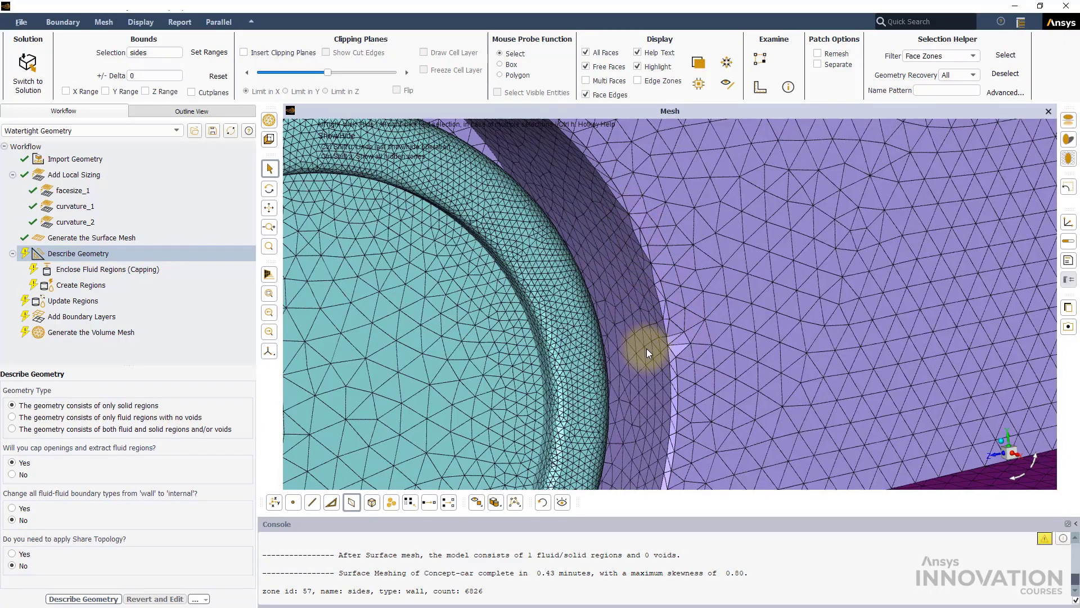
{"action": "middle_click_drag", "start_coordinate": [670, 313], "coordinate": [524, 396]}
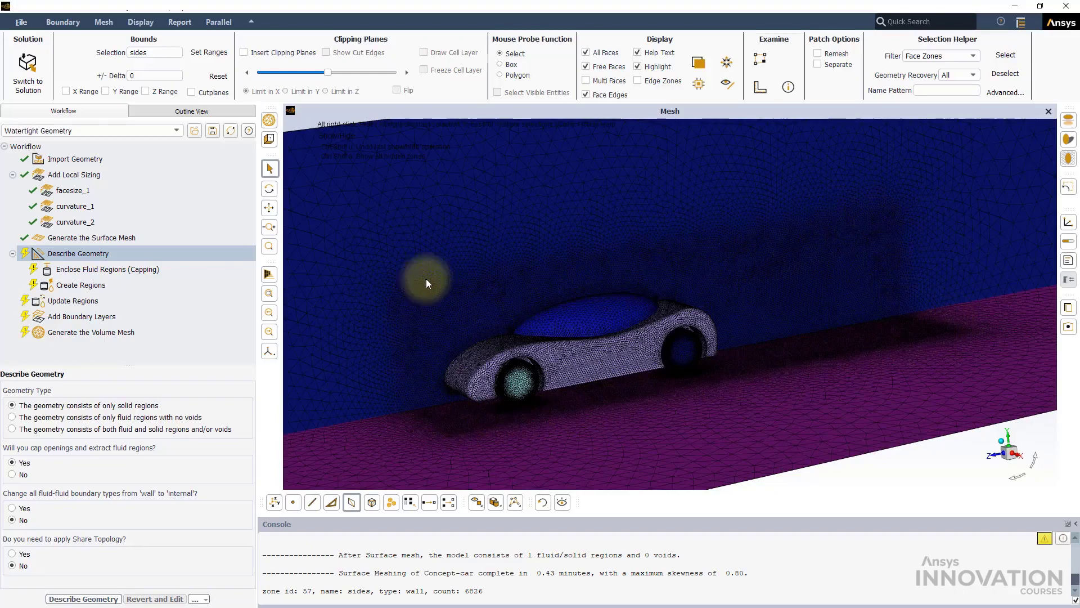
{"action": "left_click_drag", "start_coordinate": [833, 348], "coordinate": [529, 430]}
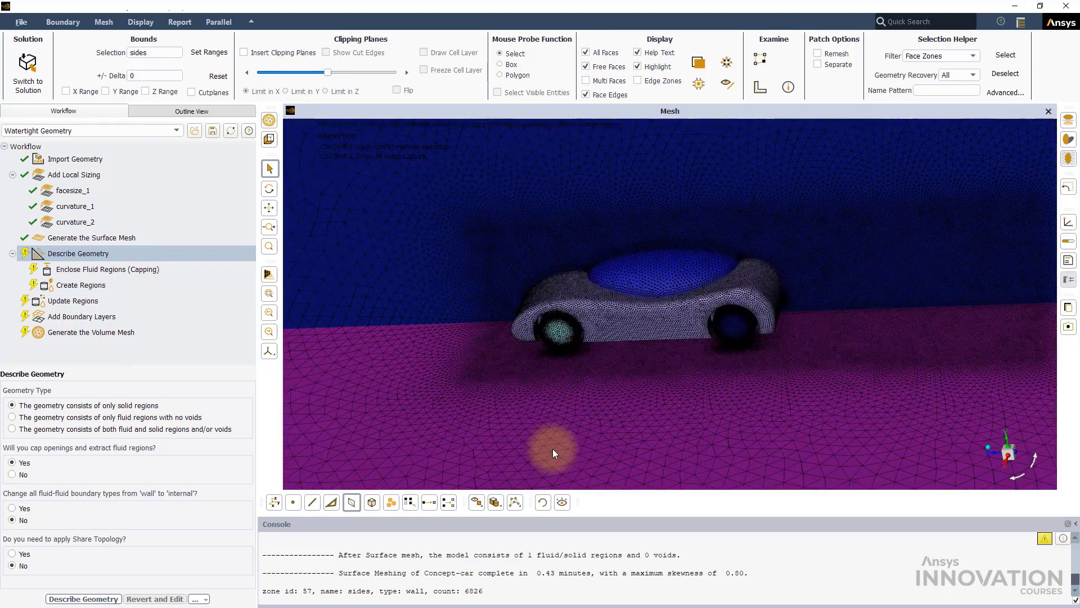
{"action": "left_click_drag", "start_coordinate": [707, 437], "coordinate": [430, 363]}
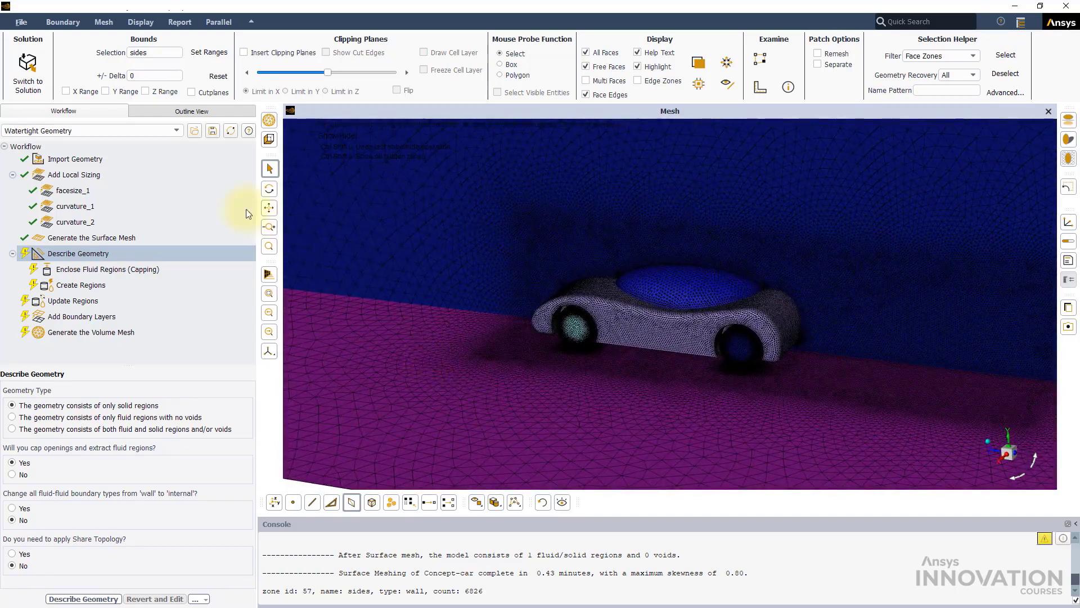
Revert facesize_1 to editing and insert an Import Body of Influence Geometry task after Import Geometry
{"action": "left_click", "coordinate": [68, 190]}
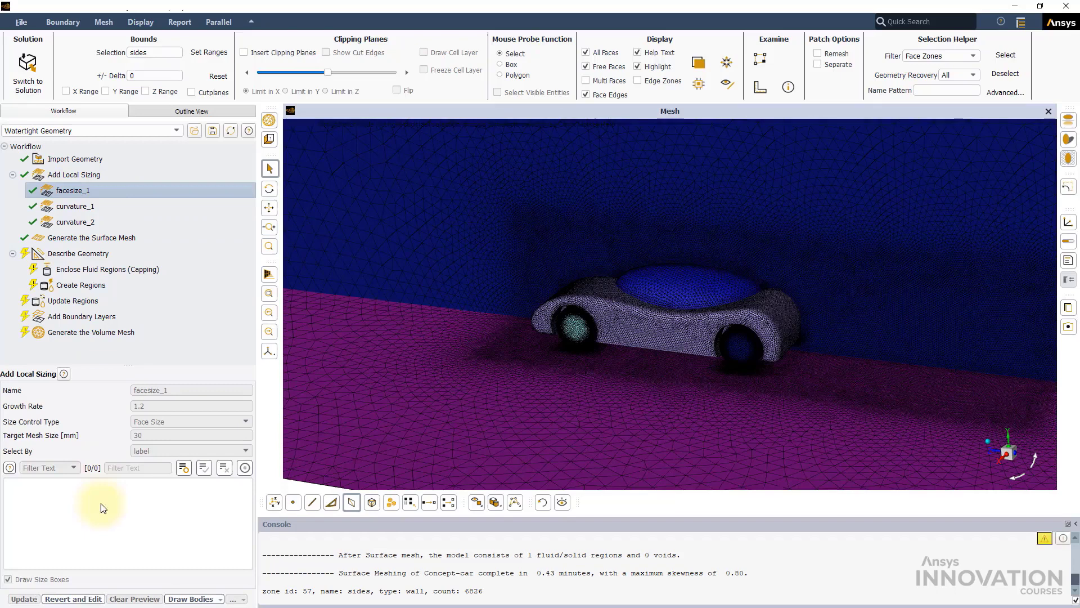
{"action": "left_click", "coordinate": [90, 599]}
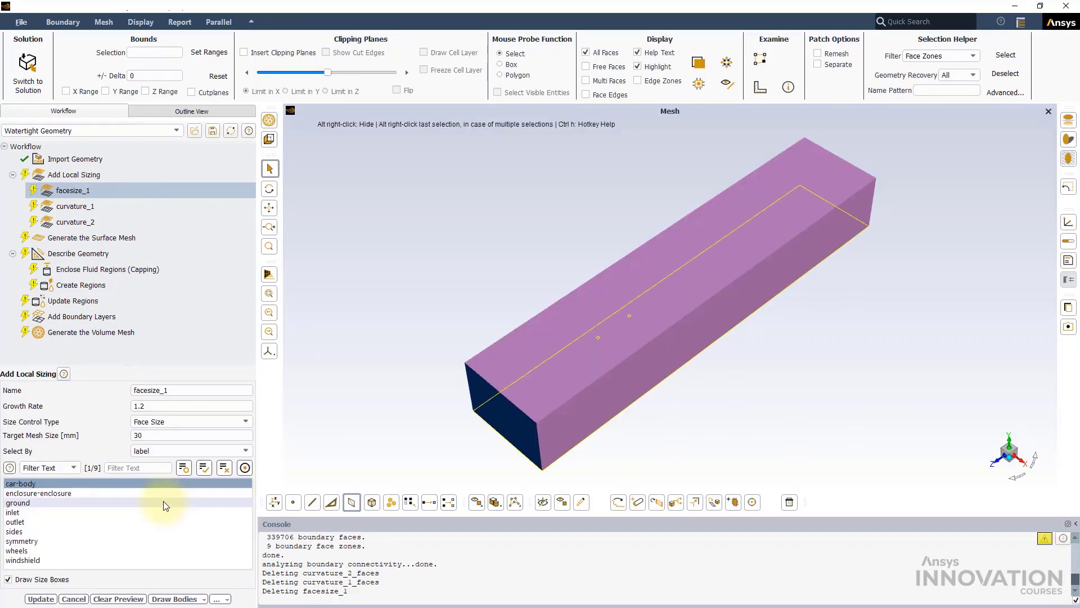
{"action": "right_click", "coordinate": [96, 157]}
{"action": "mouse_move", "coordinate": [133, 161]}
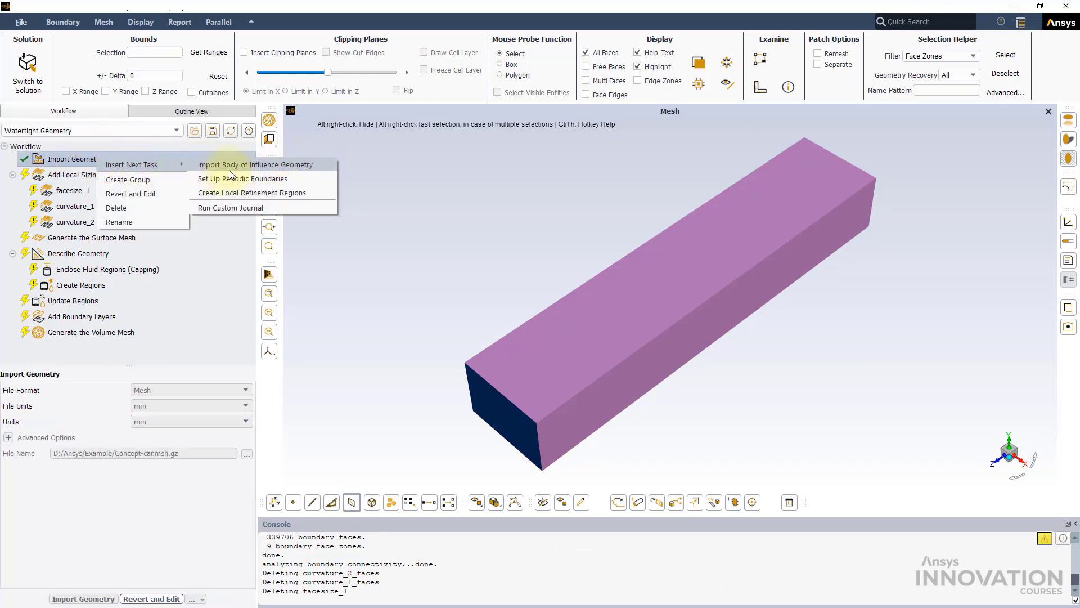
{"action": "left_click", "coordinate": [318, 164]}
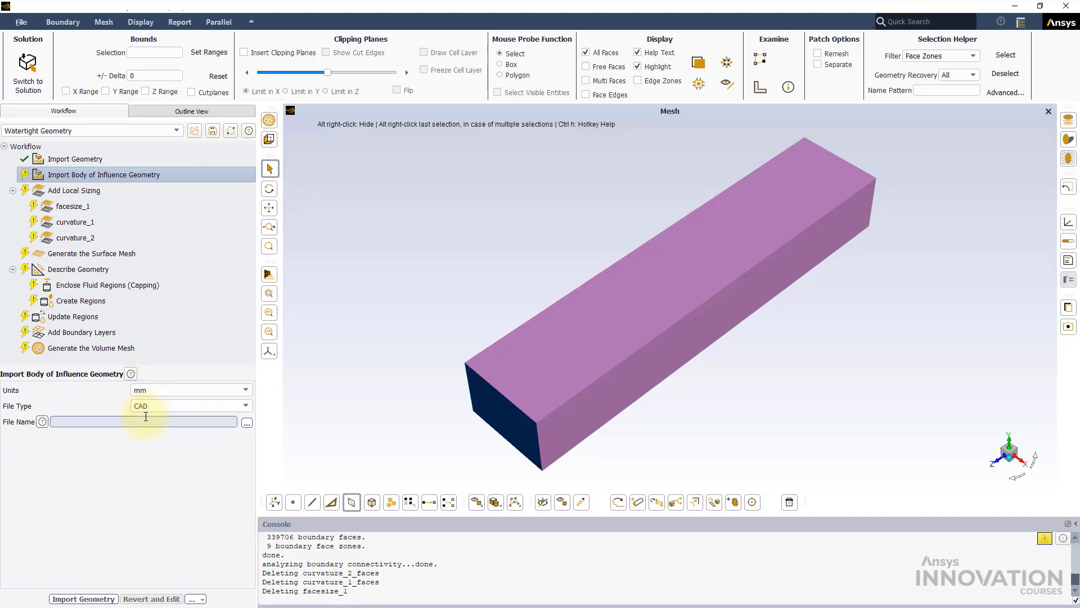
Import BOI.scdoc as the body of influence geometry
{"action": "left_click", "coordinate": [247, 422]}
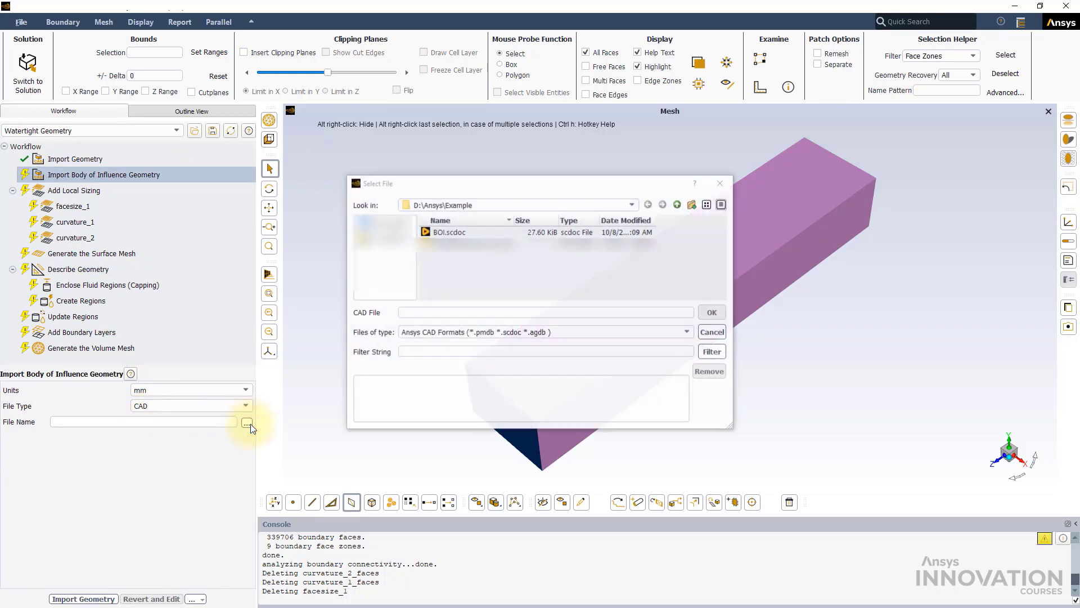
{"action": "double_click", "coordinate": [438, 232]}
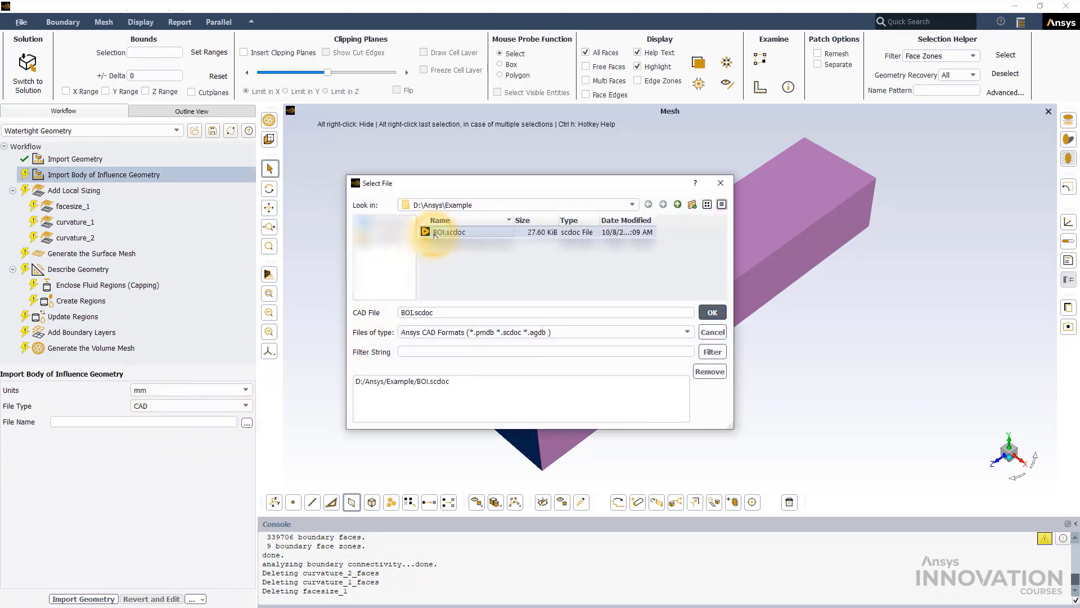
{"action": "left_click", "coordinate": [712, 312]}
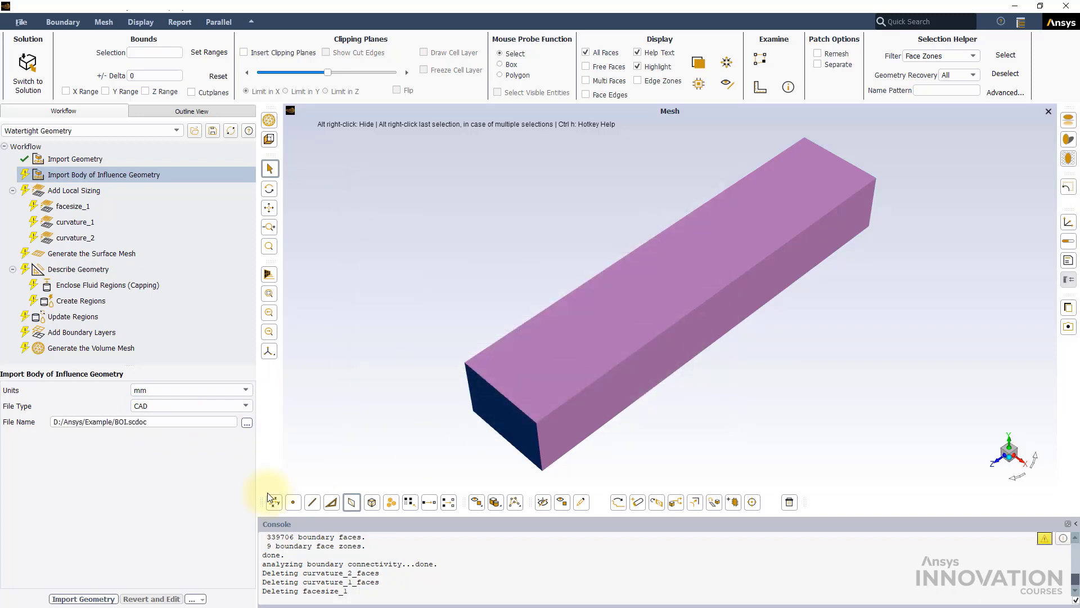
{"action": "left_click", "coordinate": [83, 598]}
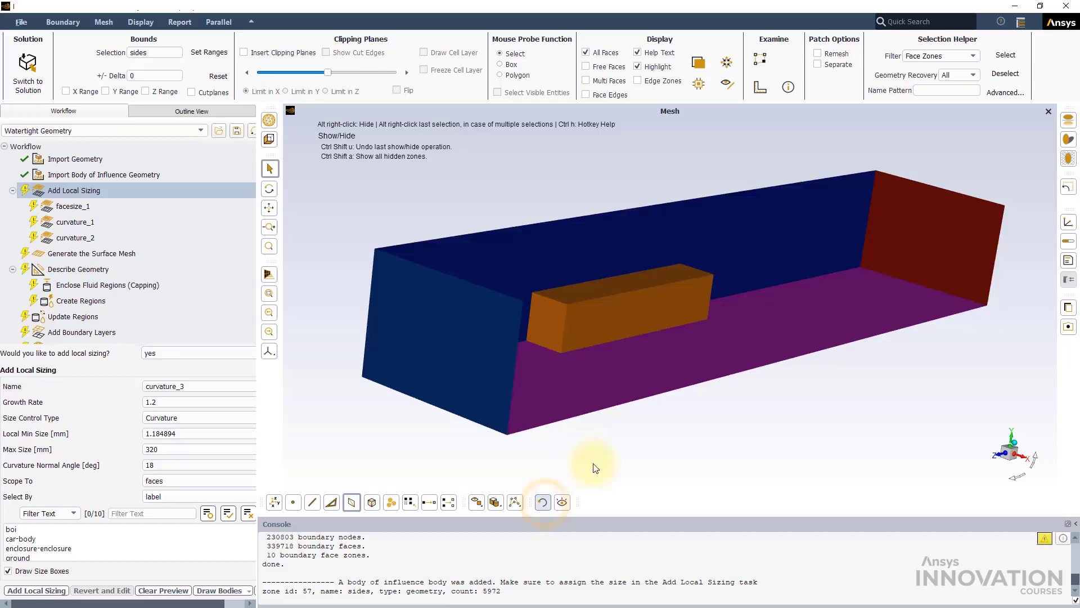
Add boi_1, a 60 mm Body Of Influence sizing on the boi box, and complete remaining local sizings
{"action": "left_click_drag", "start_coordinate": [595, 467], "coordinate": [565, 323]}
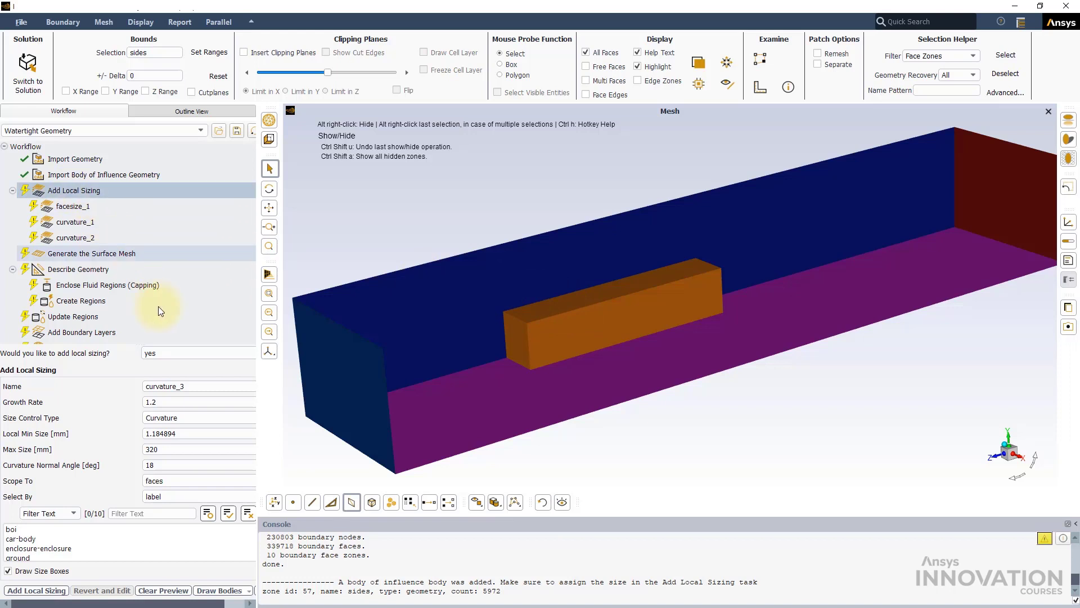
{"action": "left_click", "coordinate": [172, 421]}
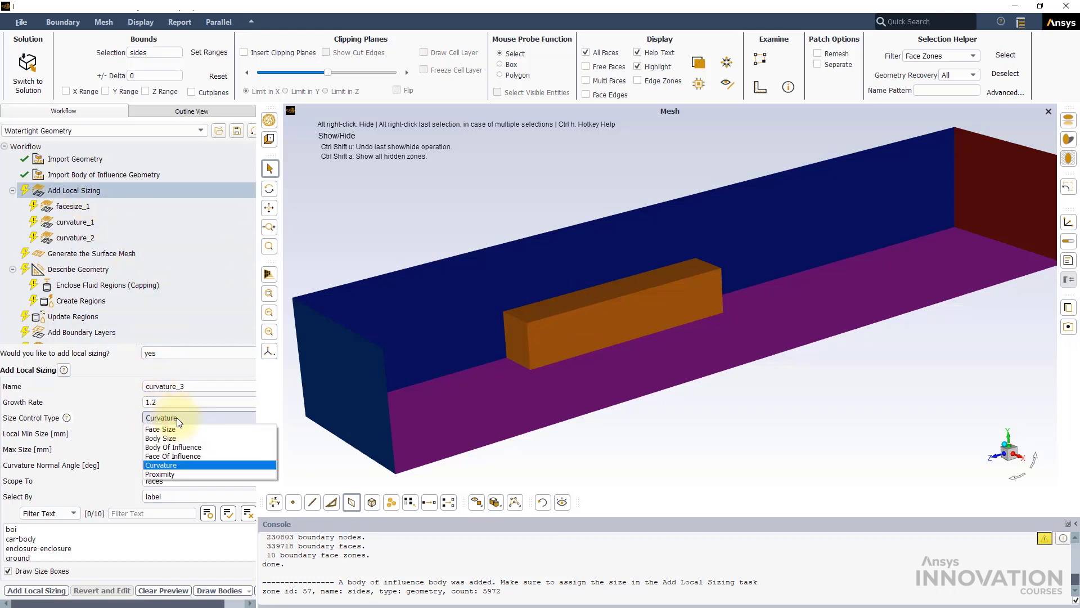
{"action": "left_click", "coordinate": [175, 447]}
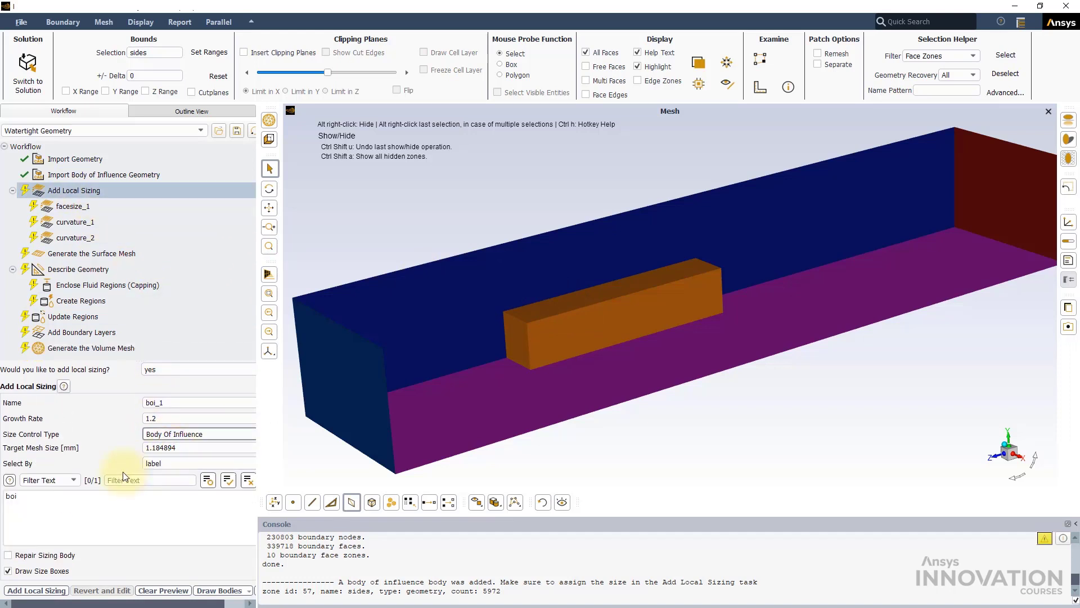
{"action": "left_click", "coordinate": [12, 497]}
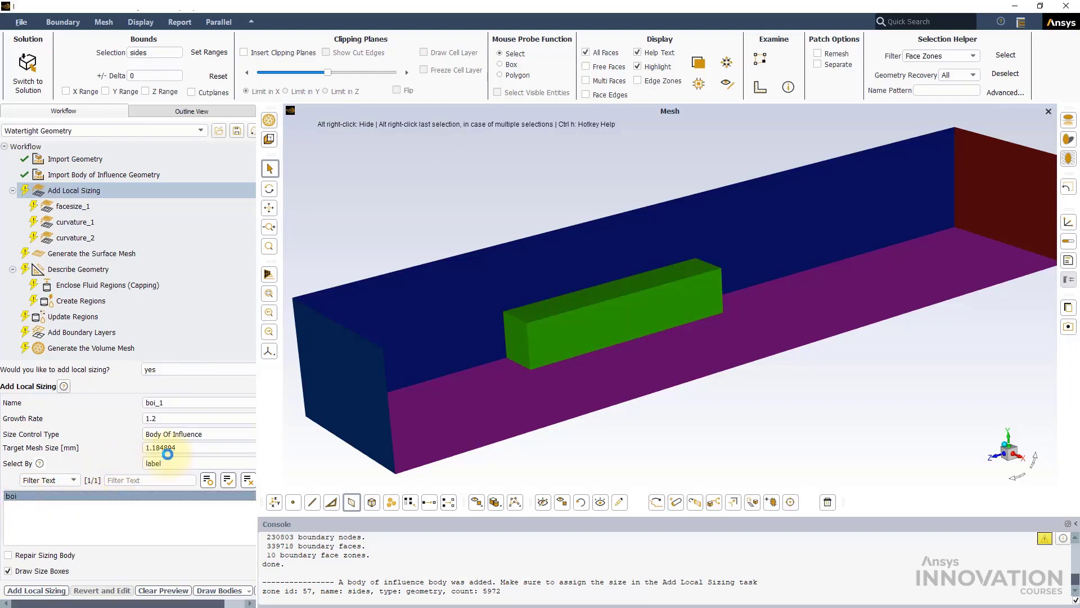
{"action": "left_click", "coordinate": [160, 448]}
{"action": "type", "text": "60"}
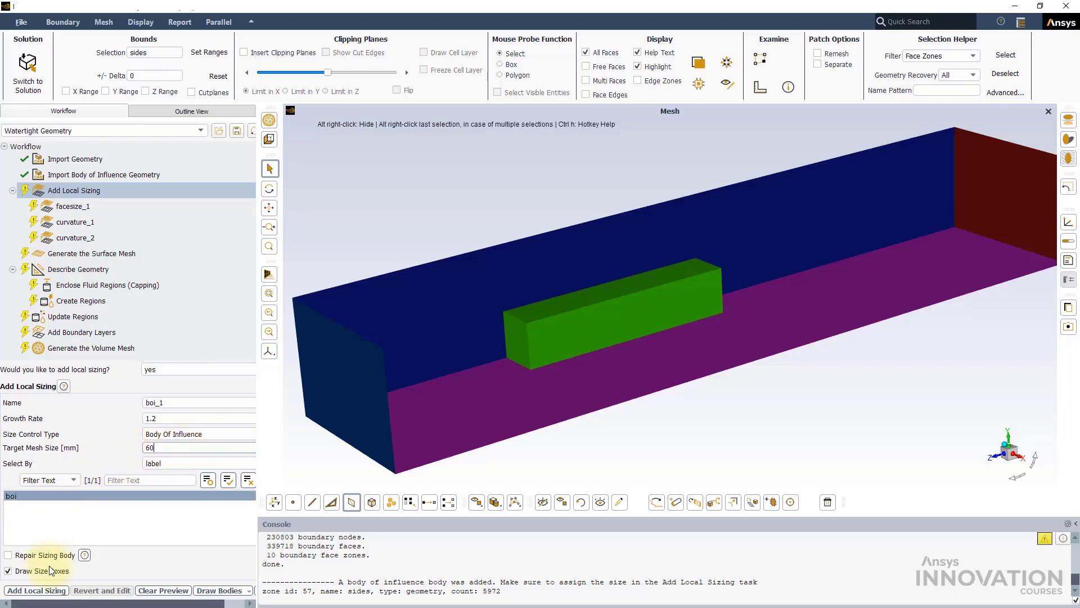
{"action": "left_click", "coordinate": [50, 590]}
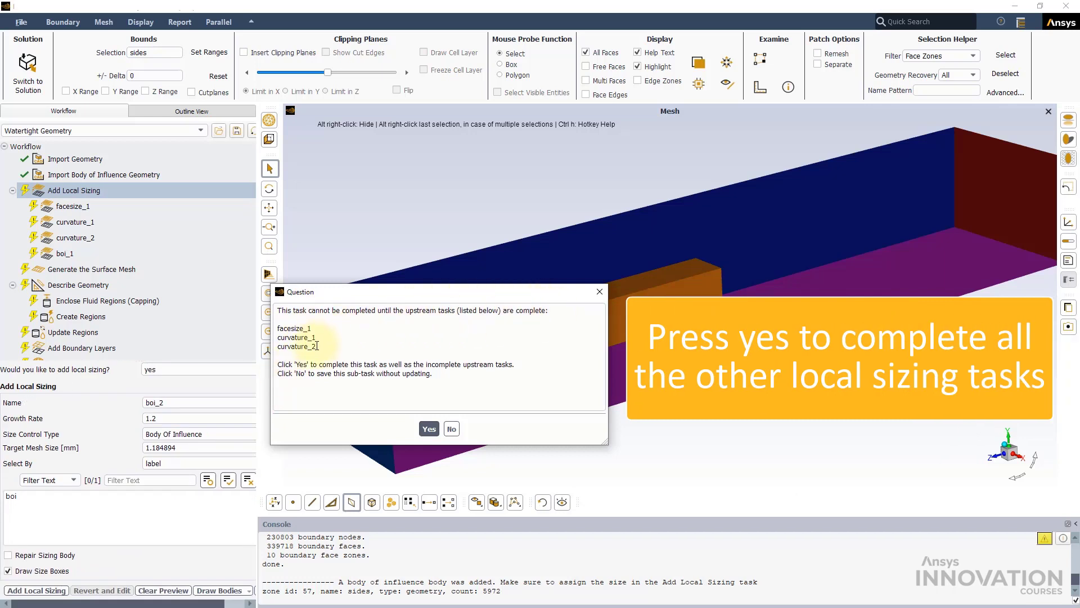
{"action": "left_click", "coordinate": [428, 432]}
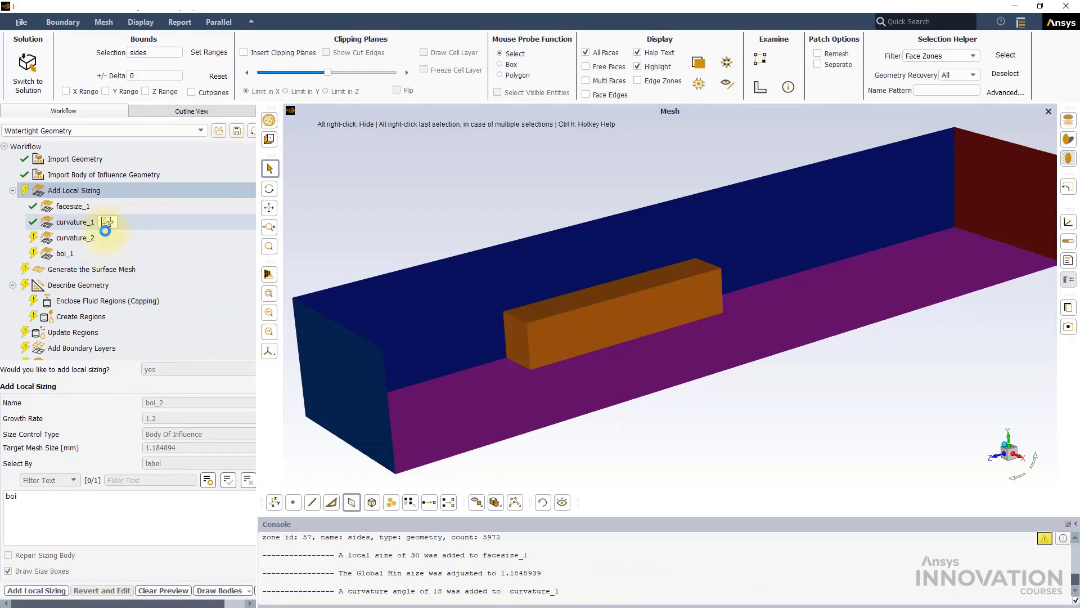
{"action": "left_click", "coordinate": [104, 270]}
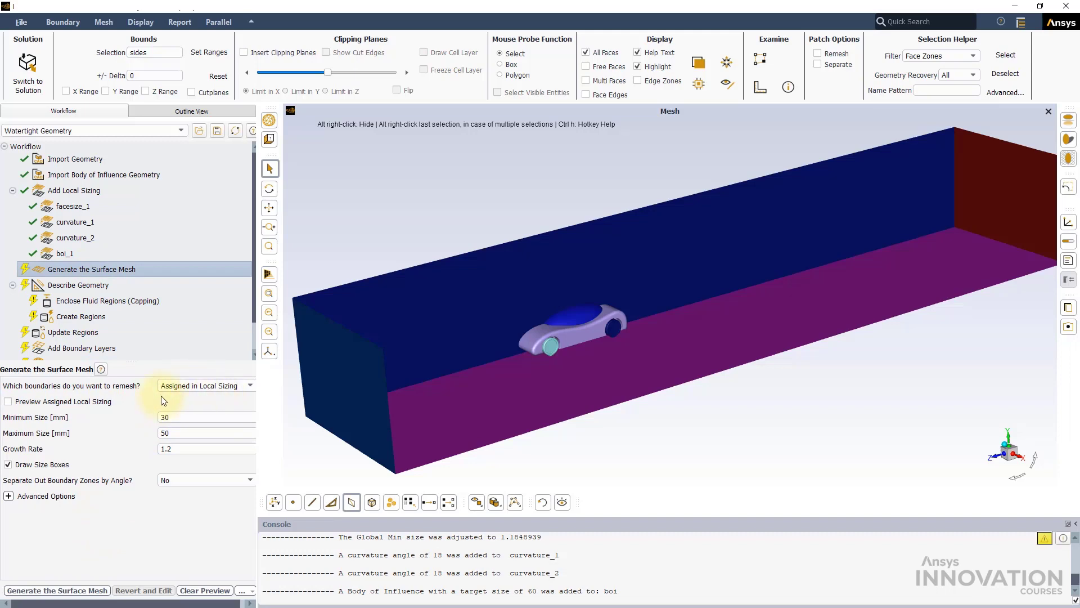
Regenerate the surface mesh, mark it as only fluid regions with no voids, and update boundaries and regions
{"action": "left_click", "coordinate": [56, 590]}
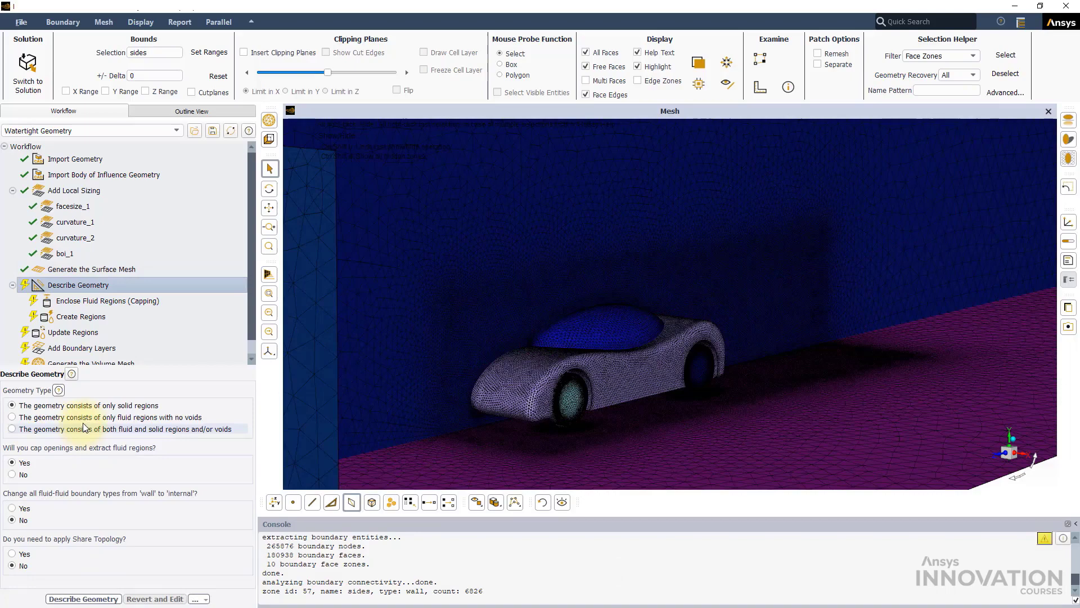
{"action": "left_click", "coordinate": [83, 418]}
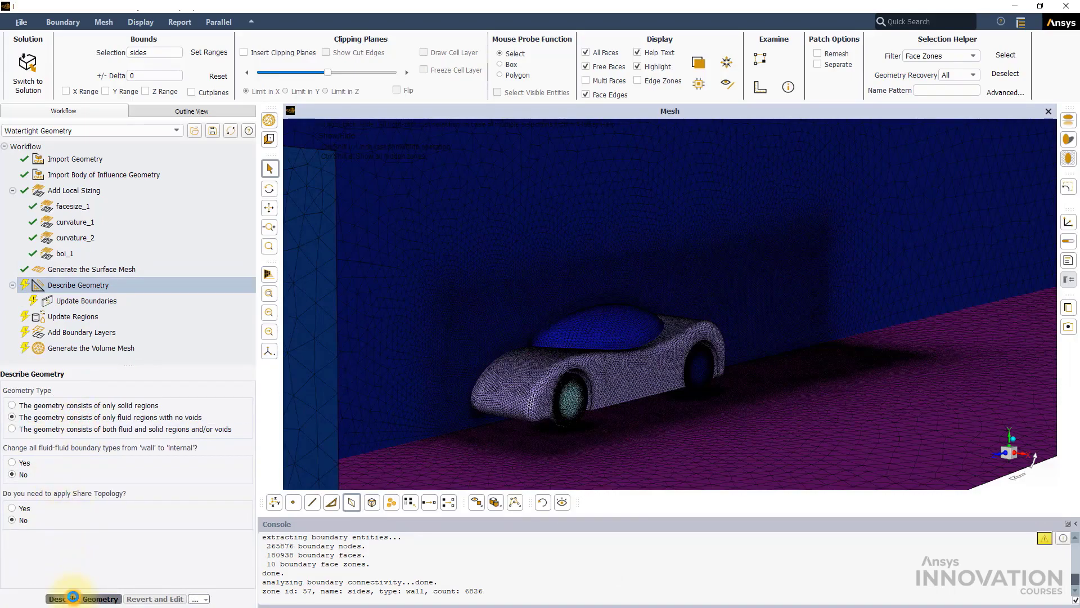
{"action": "left_click", "coordinate": [74, 598]}
{"action": "left_click", "coordinate": [73, 599]}
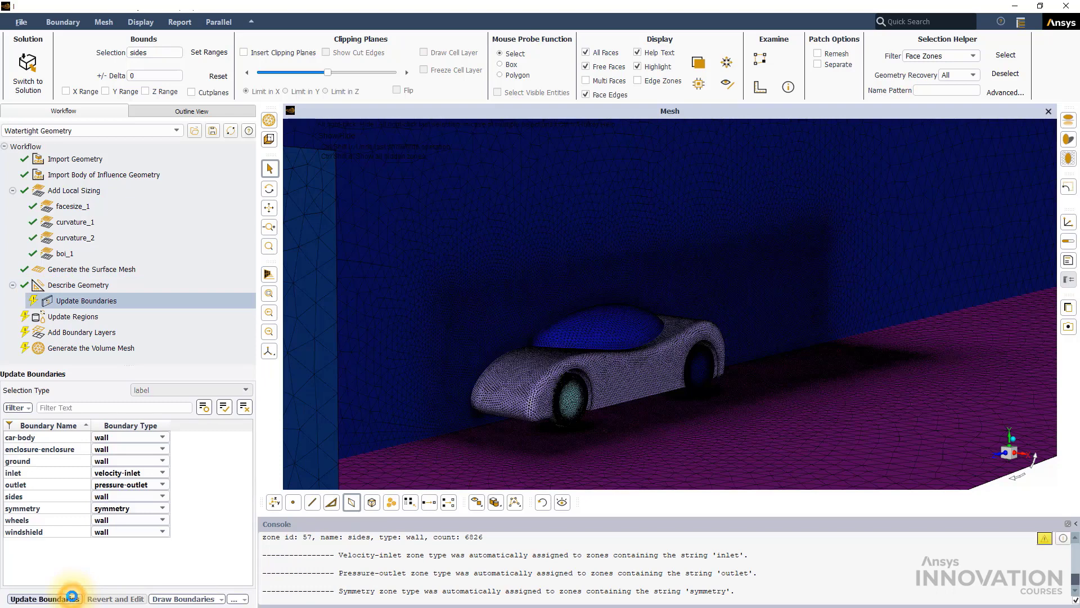
{"action": "left_click", "coordinate": [72, 596]}
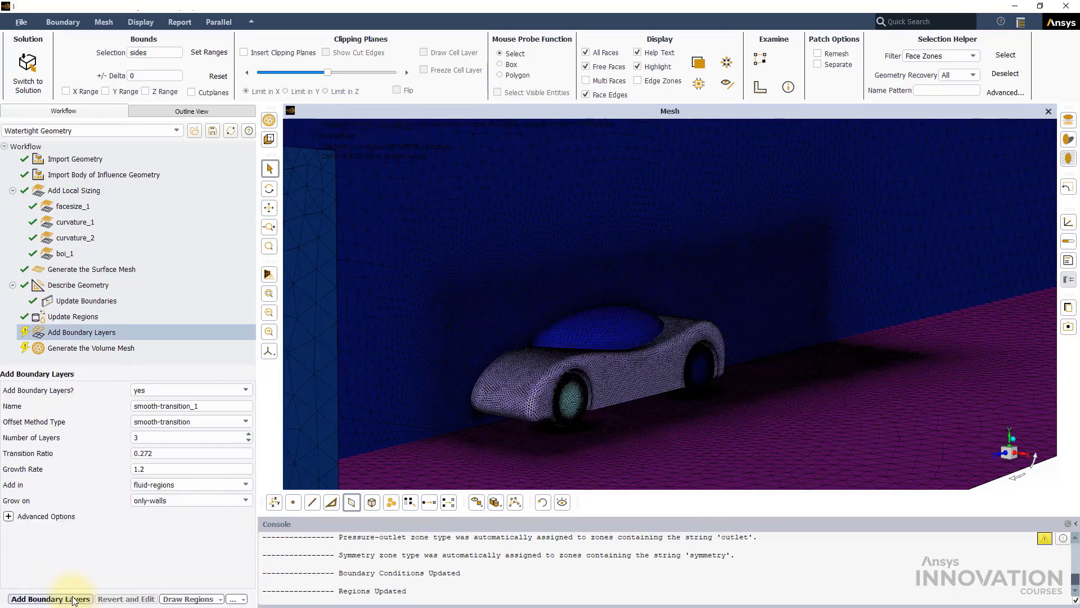
Add the 3-layer smooth-transition_1 boundary layer scoped to the car-body, windshield and wheels labels
{"action": "left_click", "coordinate": [168, 505]}
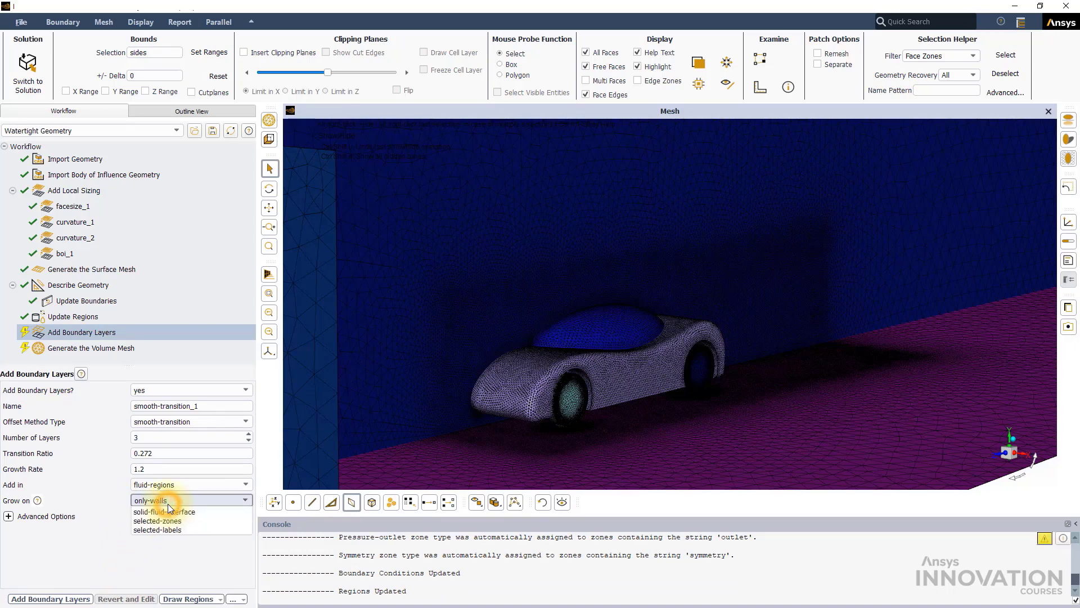
{"action": "left_click", "coordinate": [161, 549]}
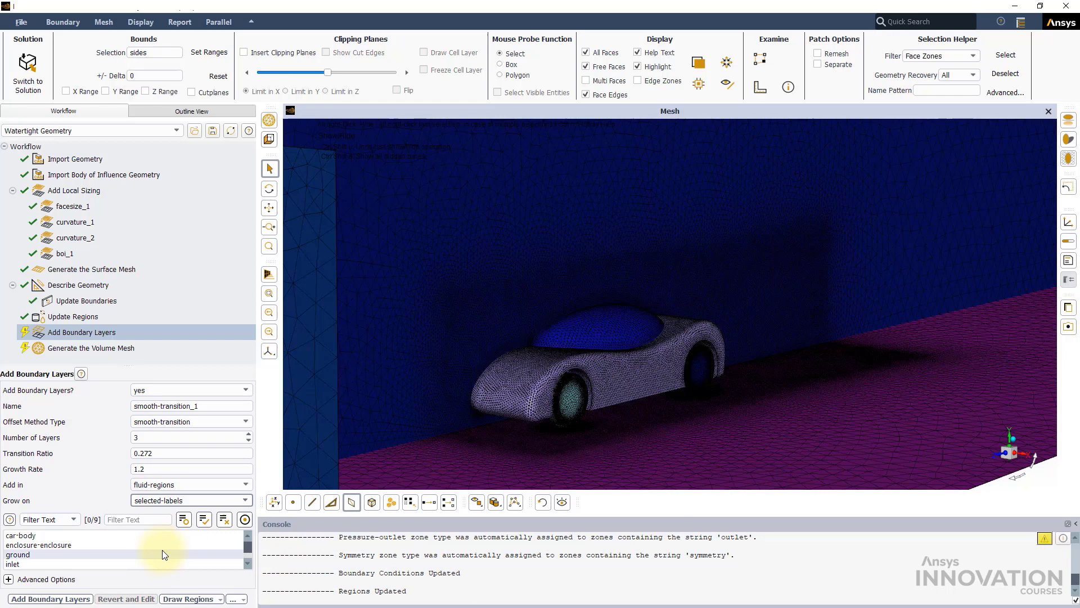
{"action": "left_click", "coordinate": [20, 535]}
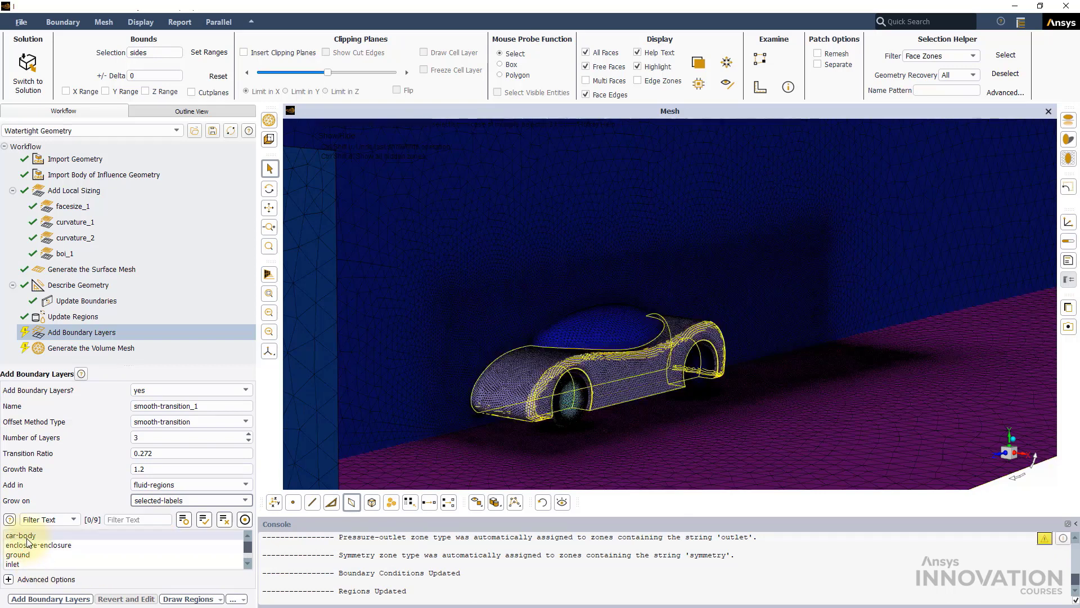
{"action": "scroll", "coordinate": [20, 554], "scroll_direction": "down", "scroll_amount": 2}
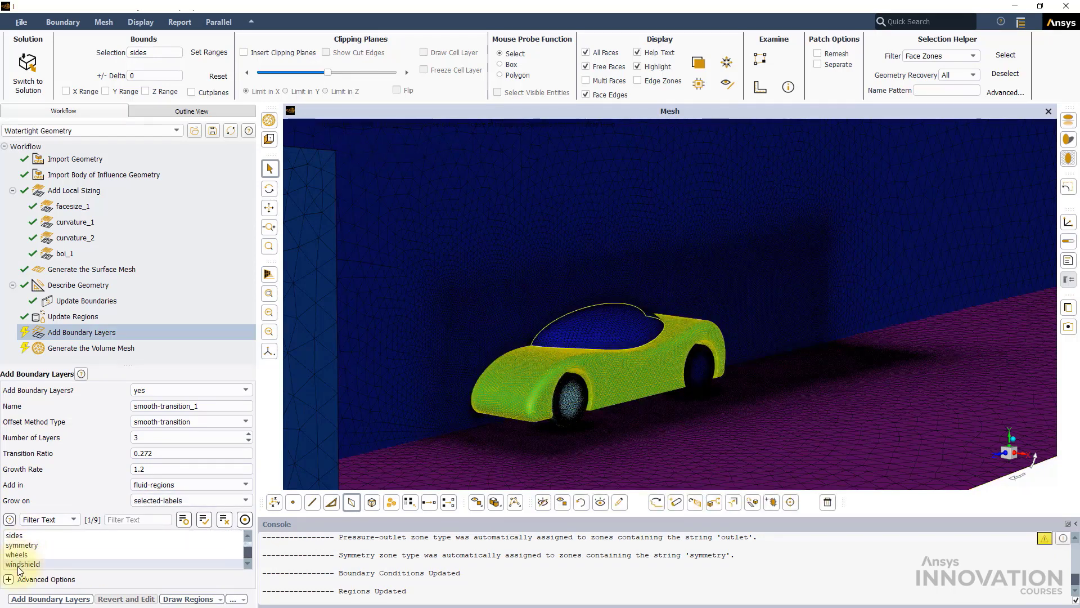
{"action": "left_click", "coordinate": [20, 564]}
{"action": "left_click", "coordinate": [17, 554]}
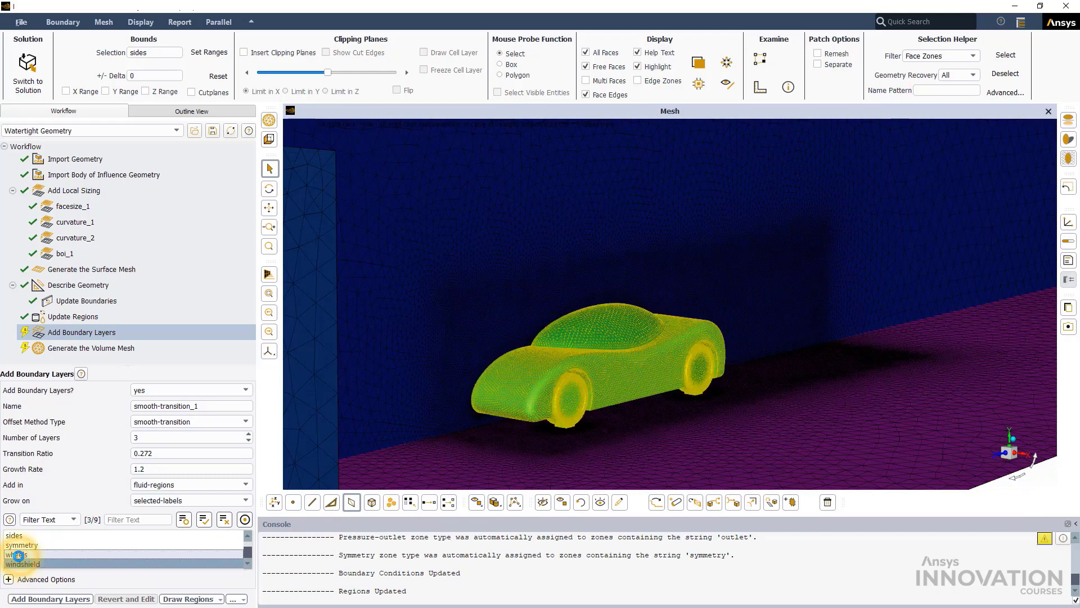
{"action": "left_click", "coordinate": [67, 599]}
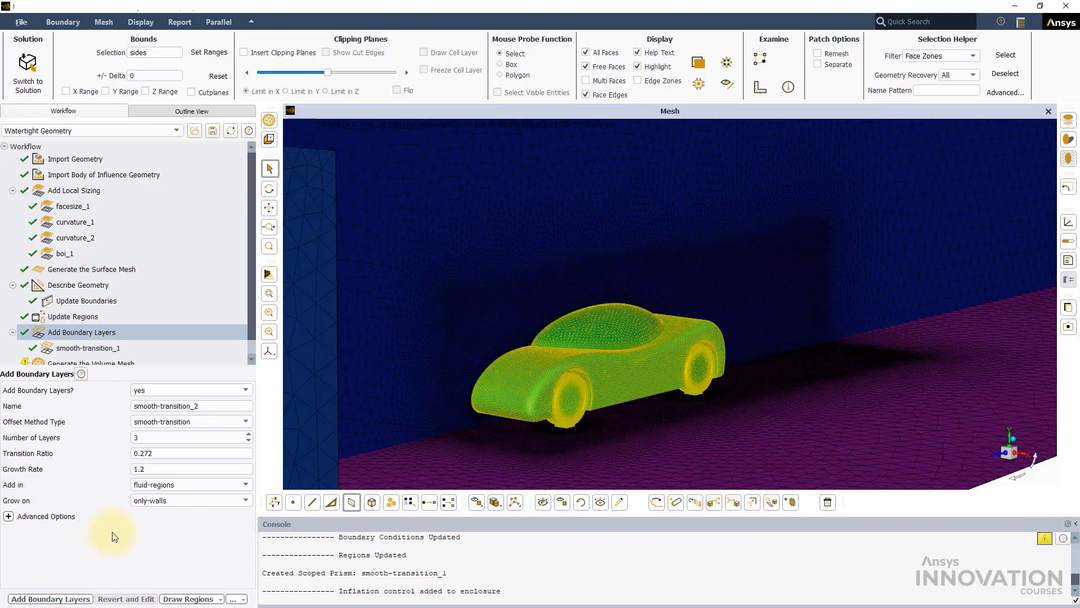
{"action": "scroll", "coordinate": [249, 262], "scroll_direction": "down", "scroll_amount": 1}
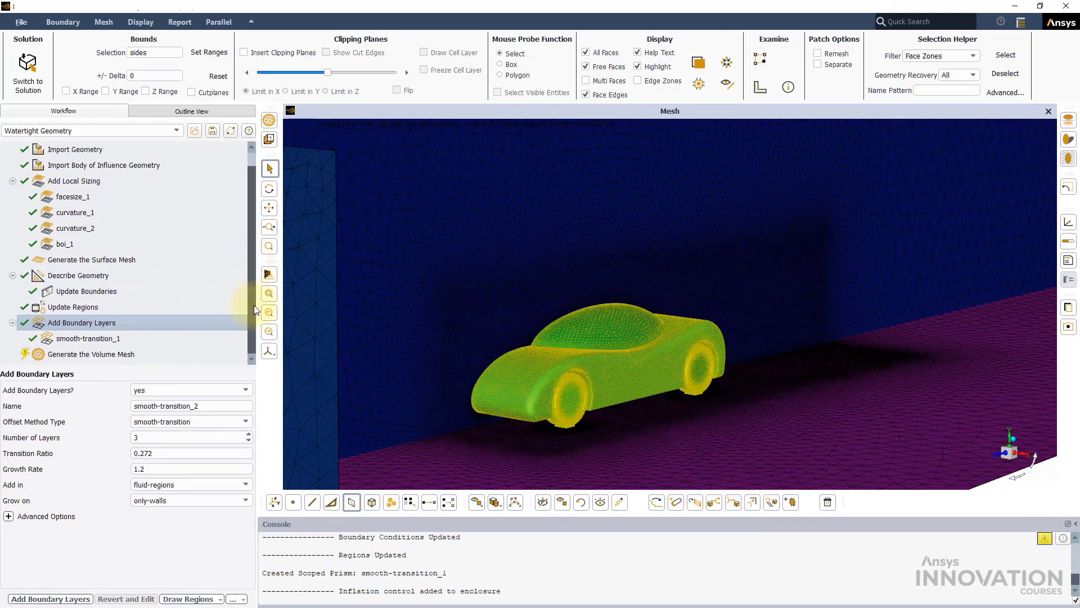
Generate a poly-hexcore volume mesh of 843305 cells with 0.20 minimum orthogonal quality
{"action": "left_click", "coordinate": [113, 355]}
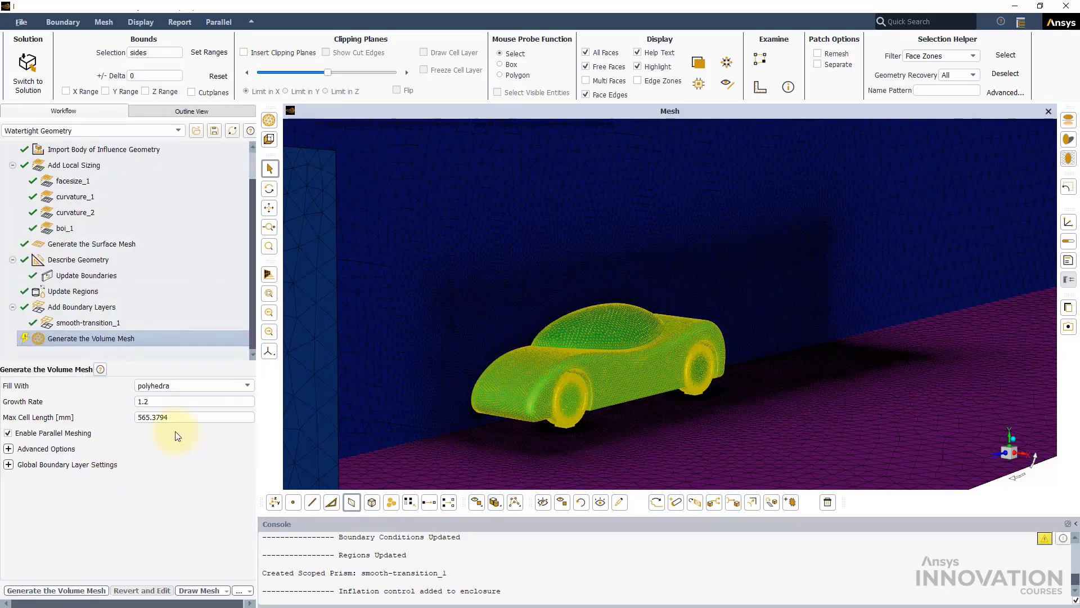
{"action": "left_click", "coordinate": [185, 385]}
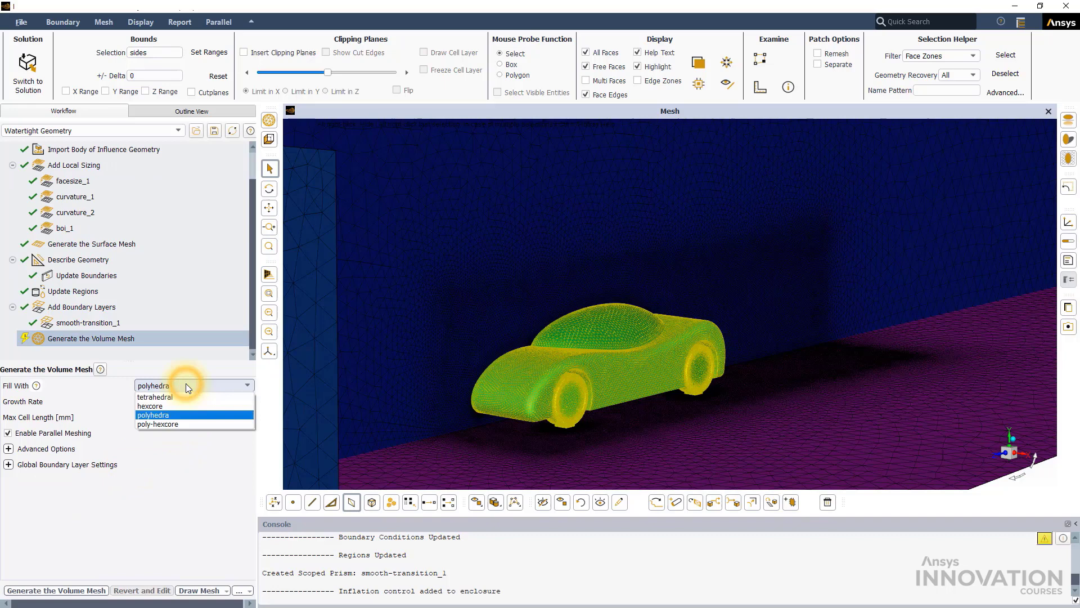
{"action": "left_click", "coordinate": [175, 424]}
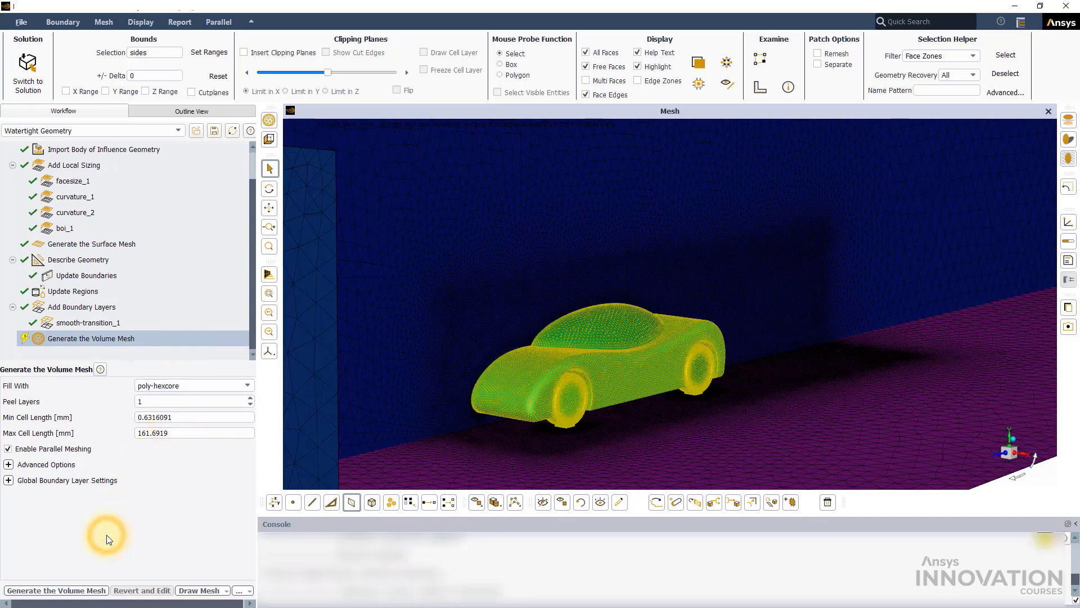
{"action": "left_click", "coordinate": [84, 590]}
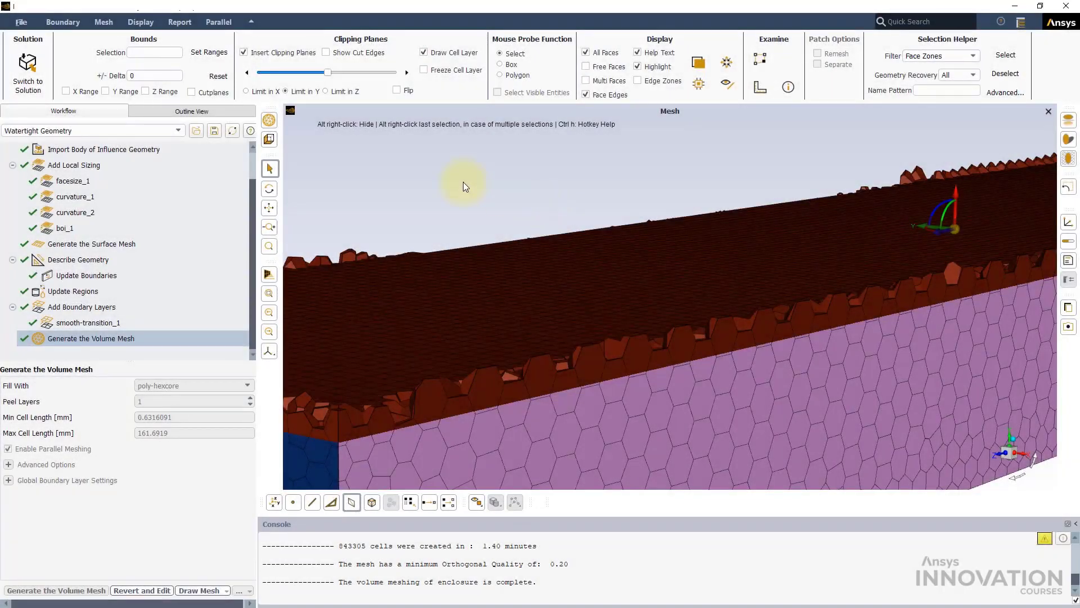
Clip the volume mesh with an X-limit plane positioned through the car's cross-section
{"action": "left_click", "coordinate": [325, 91]}
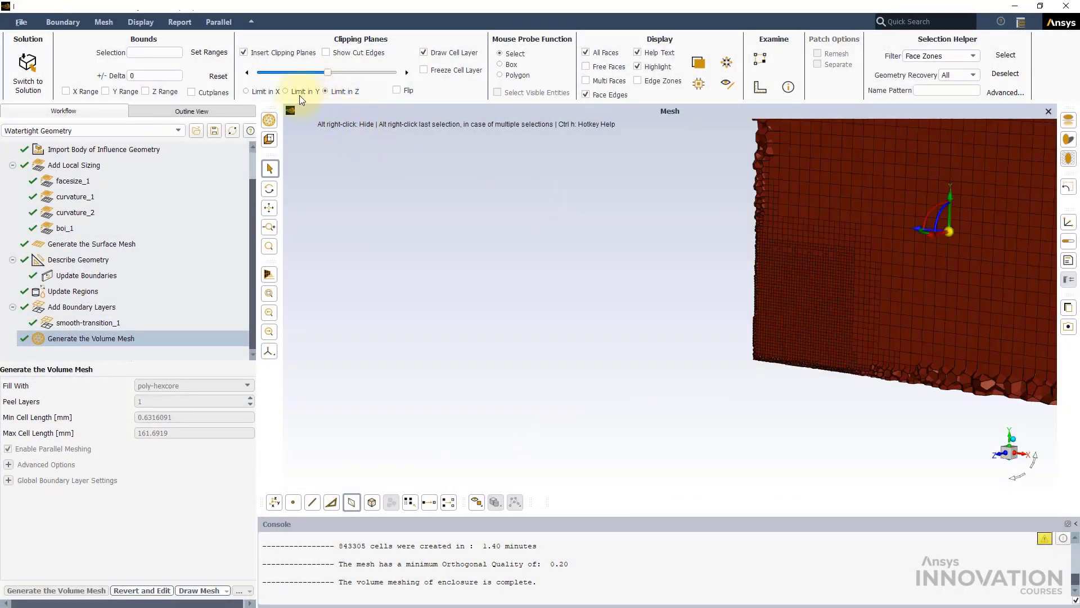
{"action": "left_click", "coordinate": [245, 91]}
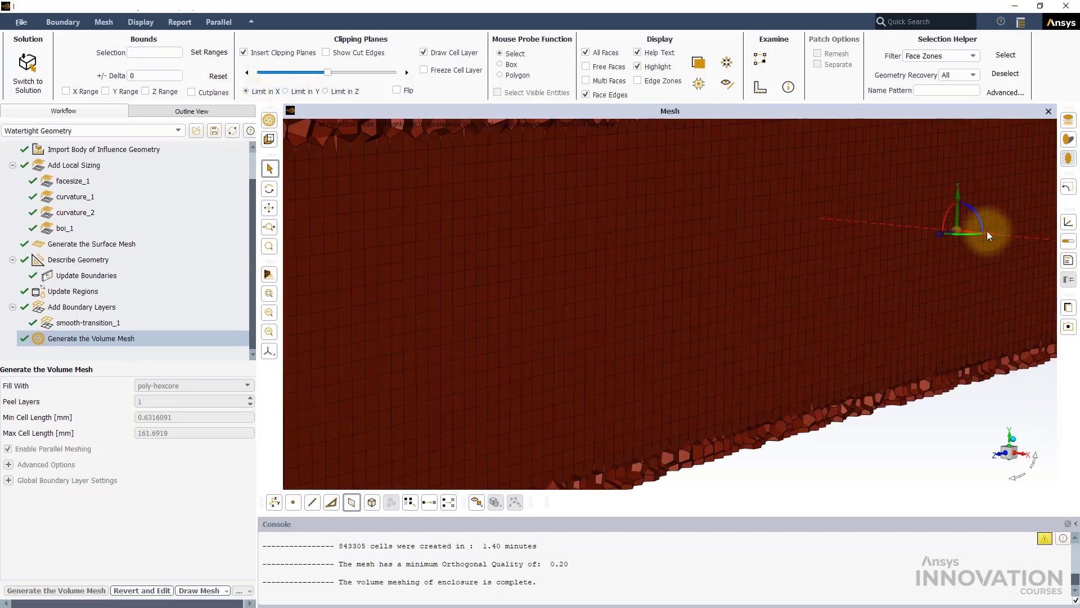
{"action": "left_click_drag", "start_coordinate": [984, 229], "coordinate": [823, 227]}
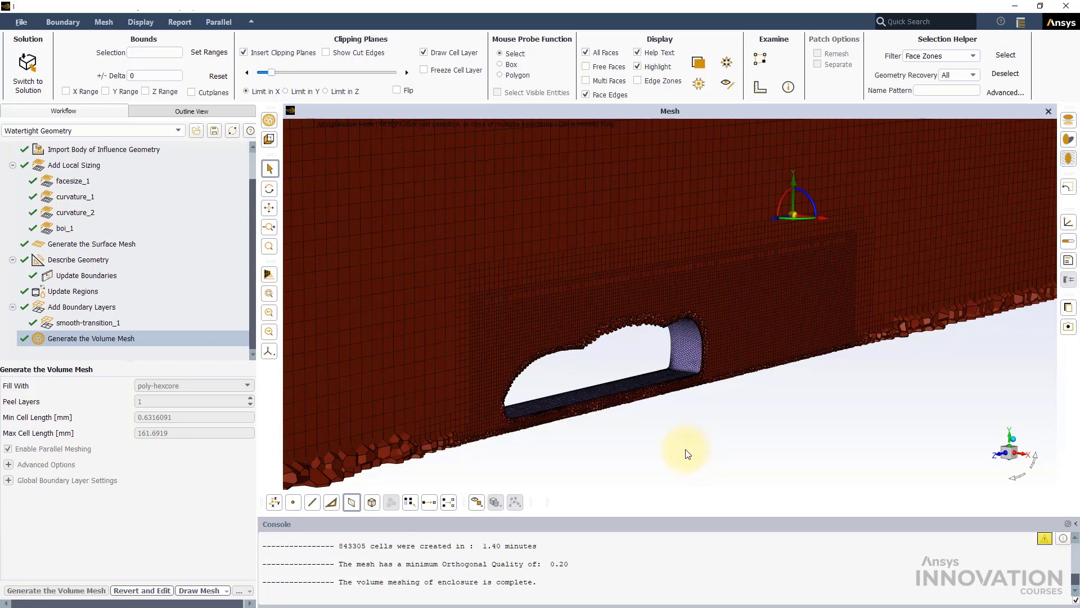
{"action": "left_click", "coordinate": [617, 453]}
Insert an Improve Volume Mesh task and run it with a 0.3 cell quality limit
{"action": "right_click", "coordinate": [93, 342]}
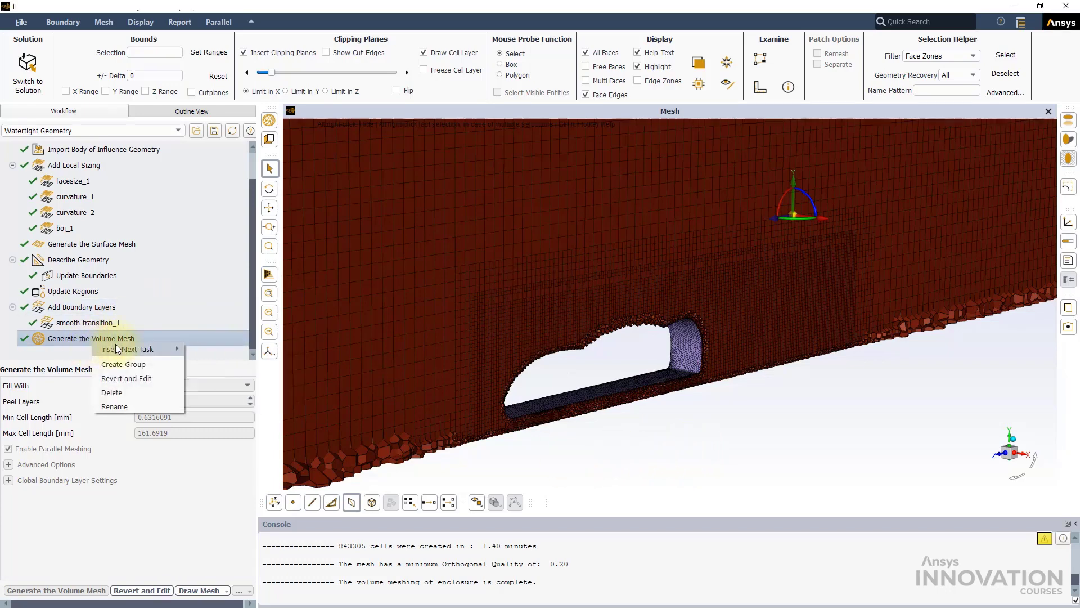
{"action": "mouse_move", "coordinate": [116, 347]}
{"action": "left_click", "coordinate": [206, 349]}
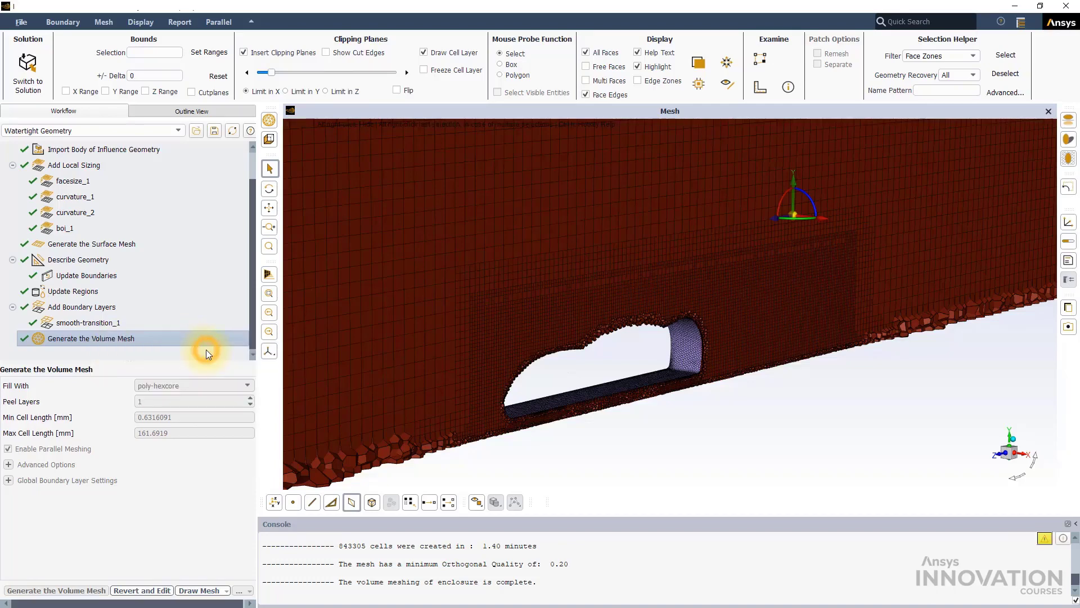
{"action": "left_click_drag", "start_coordinate": [144, 389], "coordinate": [141, 390]}
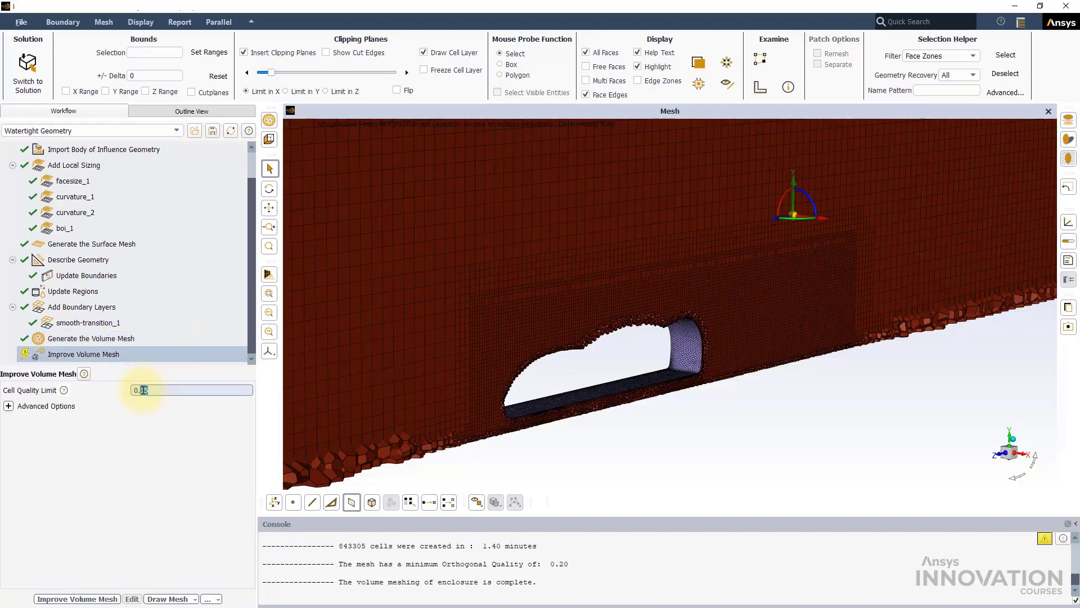
{"action": "left_click", "coordinate": [85, 599]}
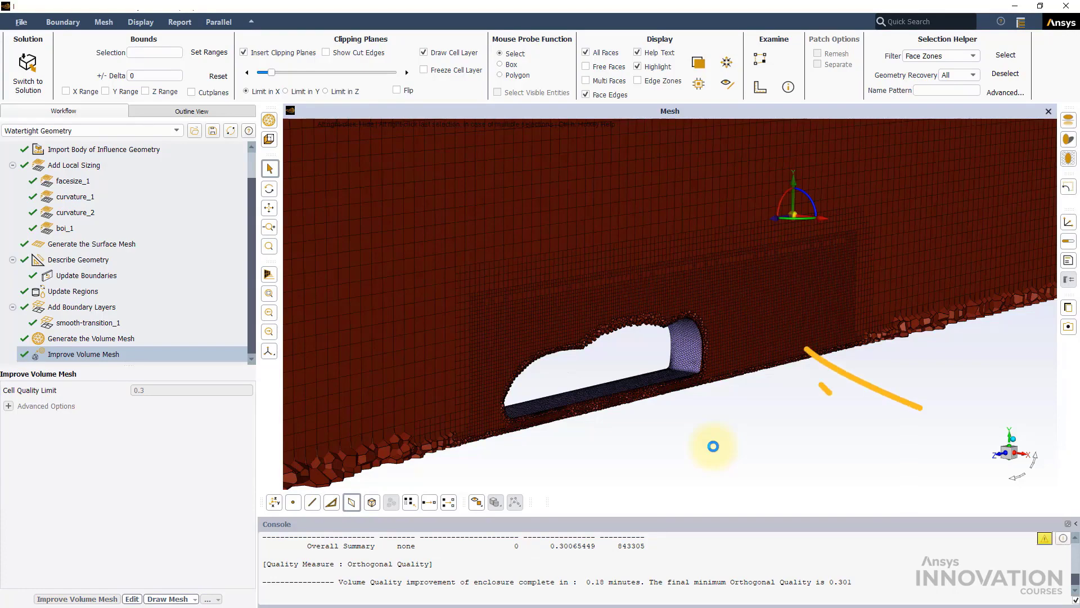
Shift the X clipping plane to inspect another slice of the improved mesh
{"action": "scroll", "coordinate": [651, 235], "scroll_direction": "down", "scroll_amount": 5}
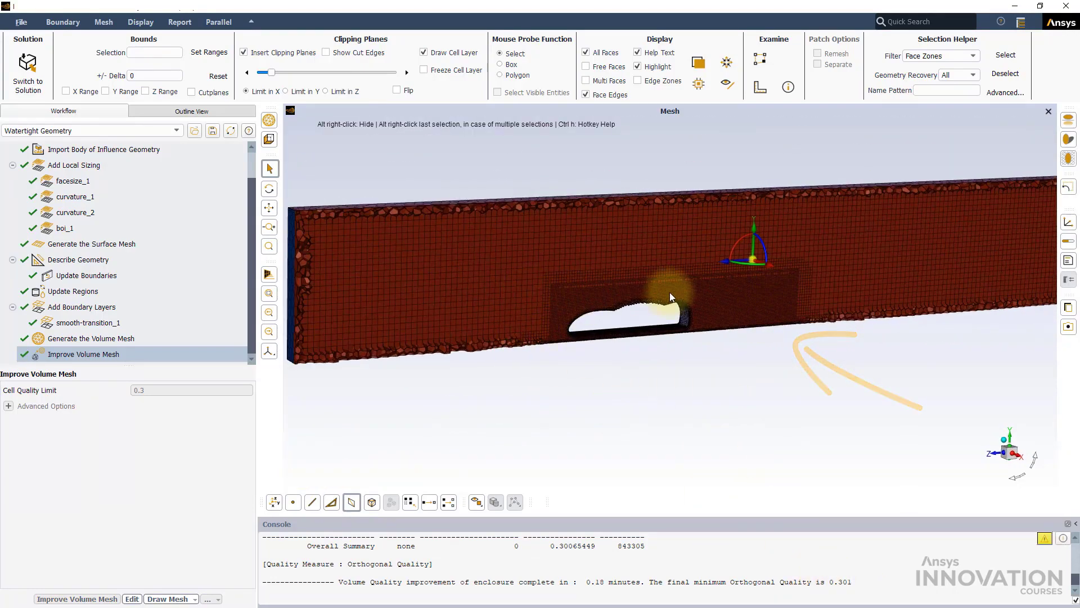
{"action": "scroll", "coordinate": [670, 292], "scroll_direction": "up", "scroll_amount": 3}
{"action": "mouse_move", "coordinate": [848, 232]}
{"action": "left_mouse_down"}
{"action": "mouse_move", "coordinate": [820, 220]}
{"action": "mouse_move", "coordinate": [833, 234]}
{"action": "left_mouse_up"}
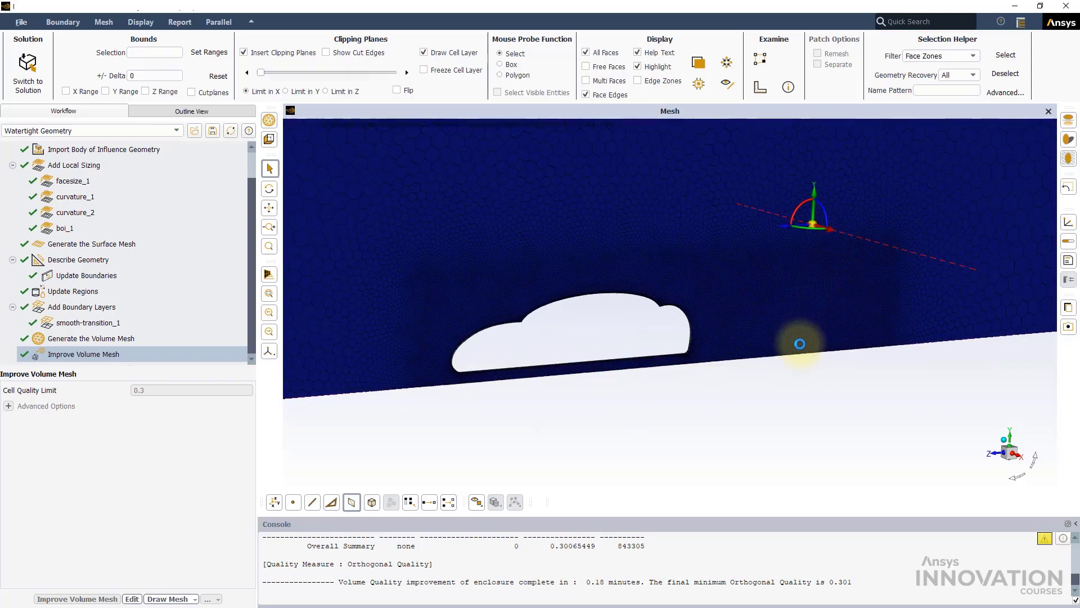